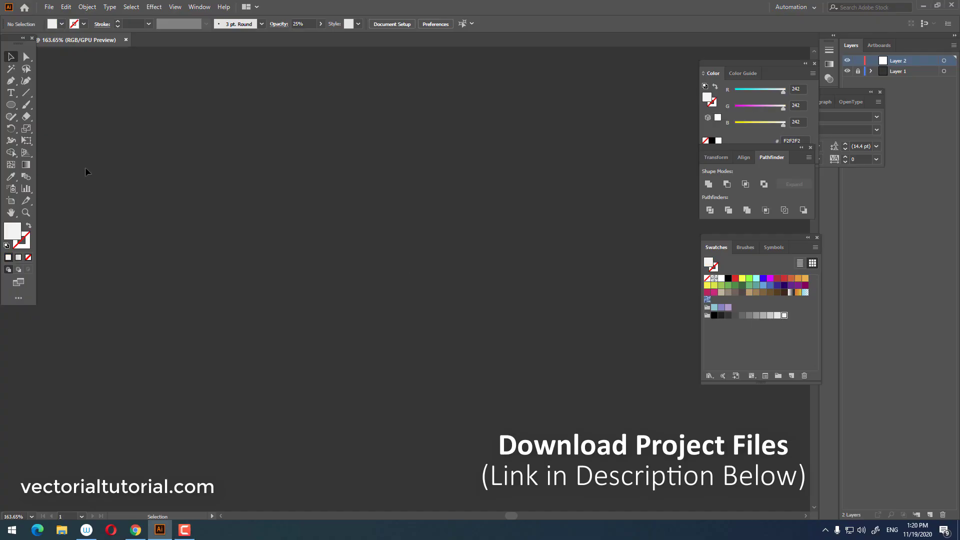
Draw a white circle and centre it horizontally on the artboard.
{"action": "left_click_drag", "start_coordinate": [191, 211], "coordinate": [303, 323]}
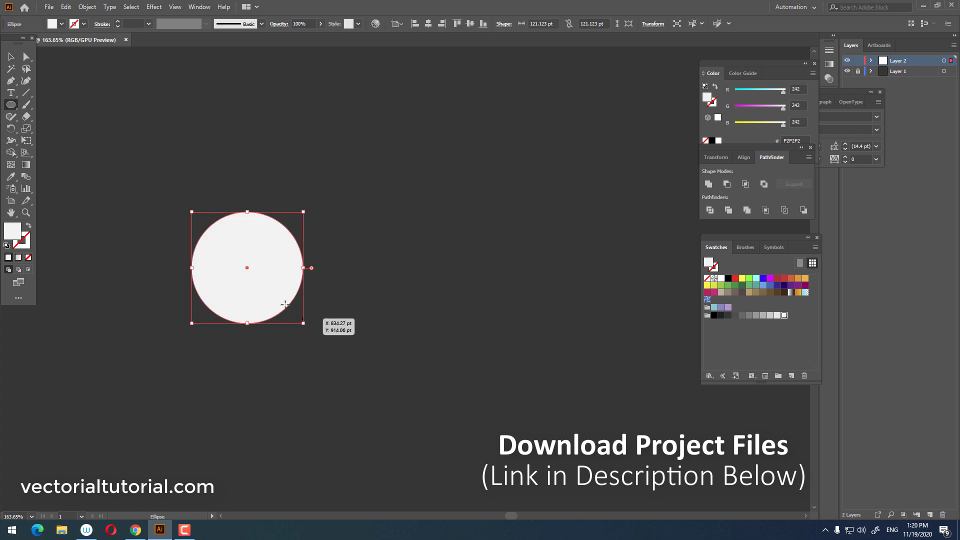
{"action": "key", "text": "v"}
{"action": "left_click", "coordinate": [428, 23]}
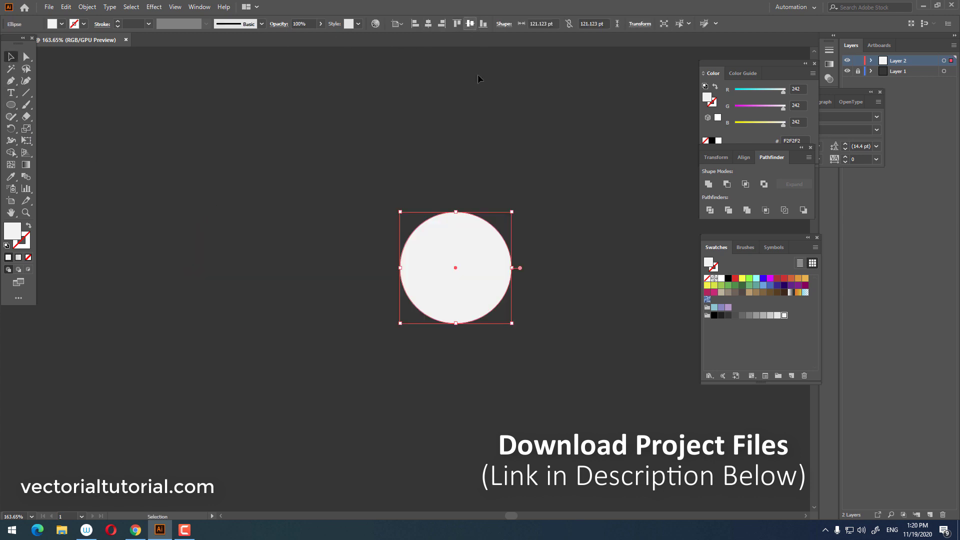
{"action": "mouse_move", "coordinate": [478, 79]}
{"action": "left_mouse_down"}
{"action": "mouse_move", "coordinate": [420, 265]}
{"action": "mouse_move", "coordinate": [375, 211]}
{"action": "left_mouse_up"}
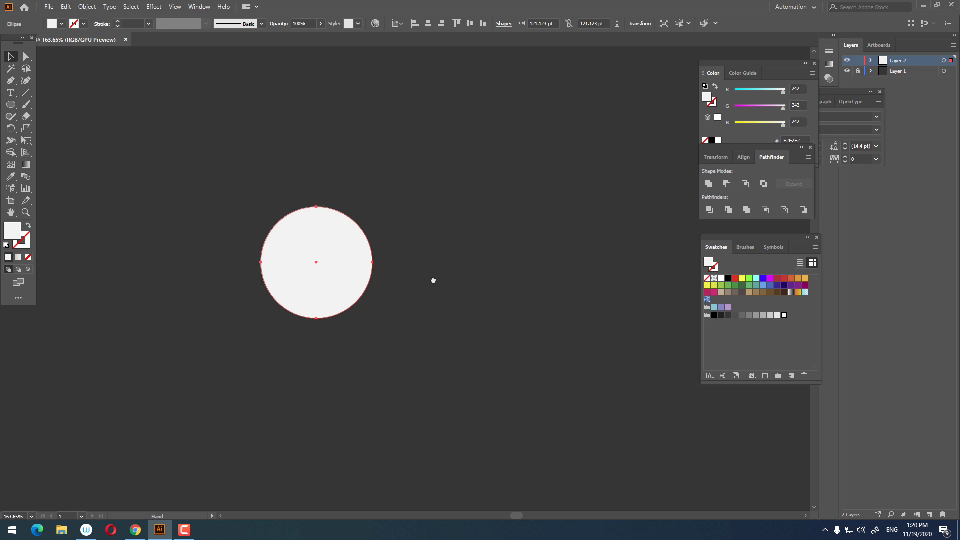
{"action": "scroll", "coordinate": [379, 270], "scroll_direction": "right", "scroll_amount": 1}
Copy the circle, paste it in front, and move the copy to the right.
{"action": "left_click", "coordinate": [65, 7]}
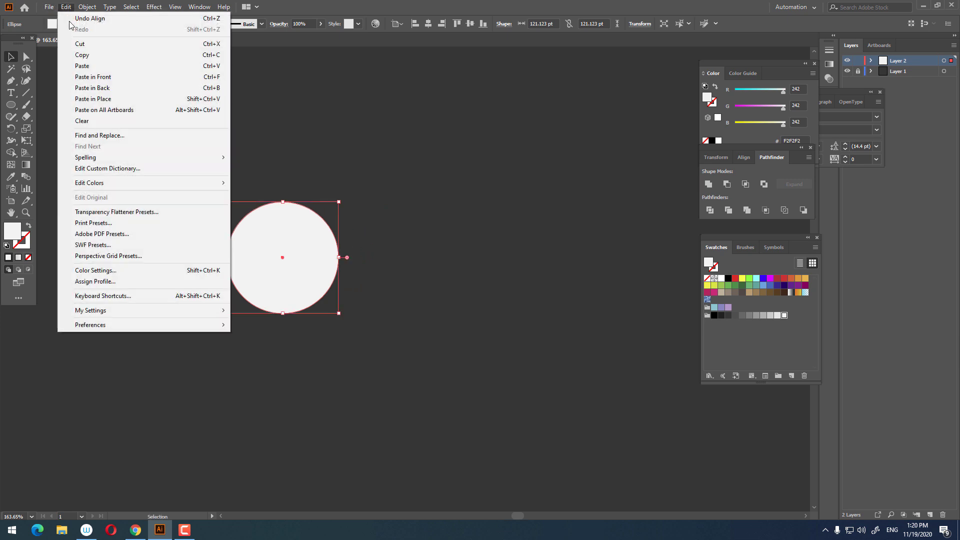
{"action": "left_click", "coordinate": [82, 55]}
{"action": "left_click", "coordinate": [66, 7]}
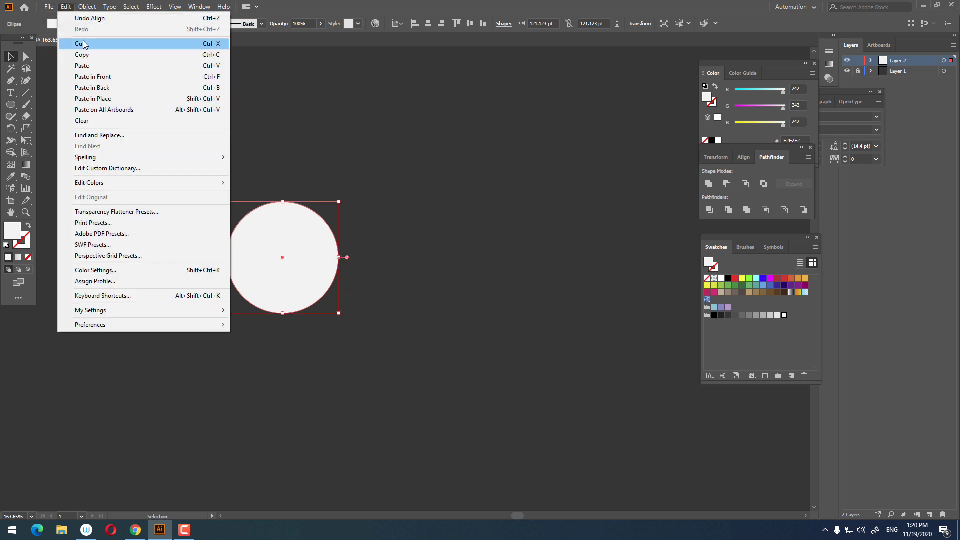
{"action": "left_click", "coordinate": [92, 76]}
{"action": "left_click_drag", "start_coordinate": [260, 225], "coordinate": [477, 298]}
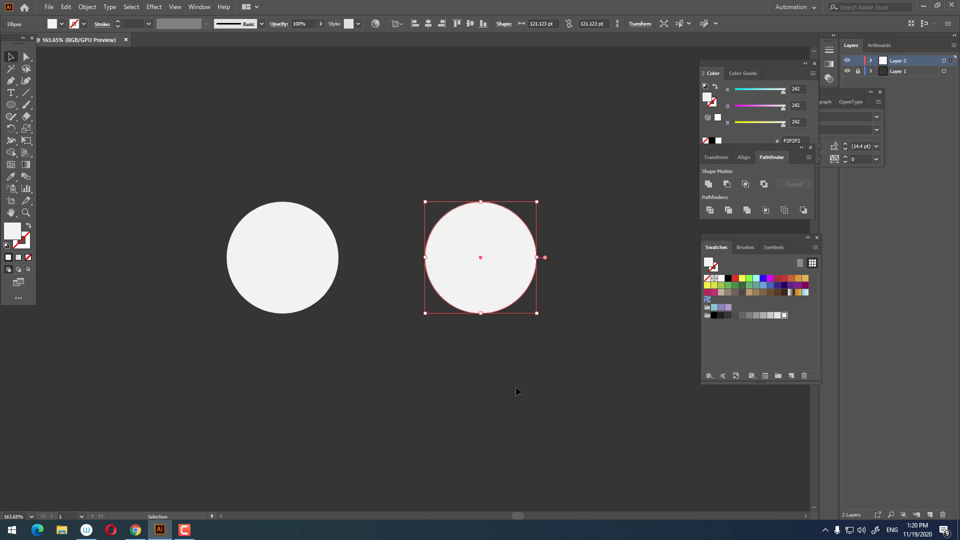
{"action": "left_click", "coordinate": [450, 375]}
Draw a larger circle between the two and align all three on vertical centres.
{"action": "left_click_drag", "start_coordinate": [306, 134], "coordinate": [507, 307]}
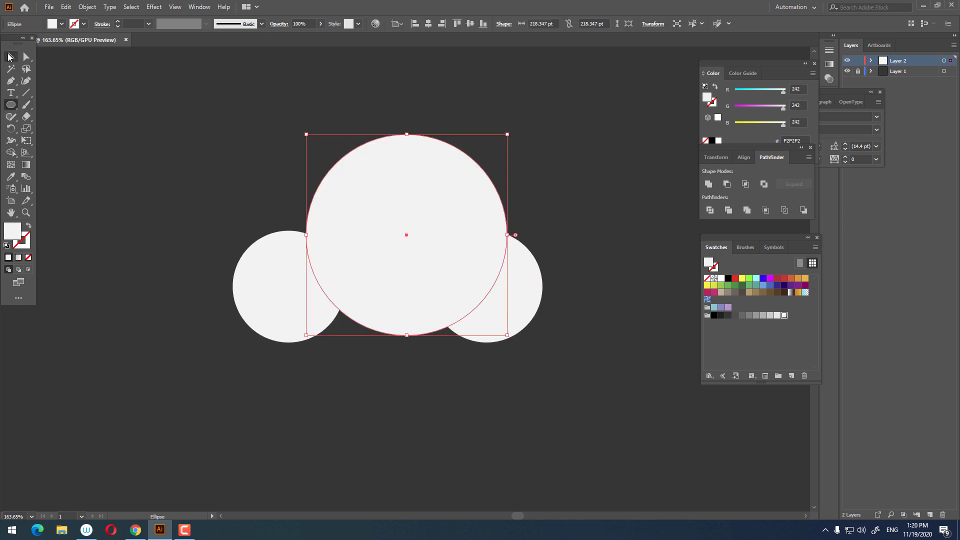
{"action": "left_click", "coordinate": [10, 56]}
{"action": "left_click_drag", "start_coordinate": [538, 381], "coordinate": [82, 88]}
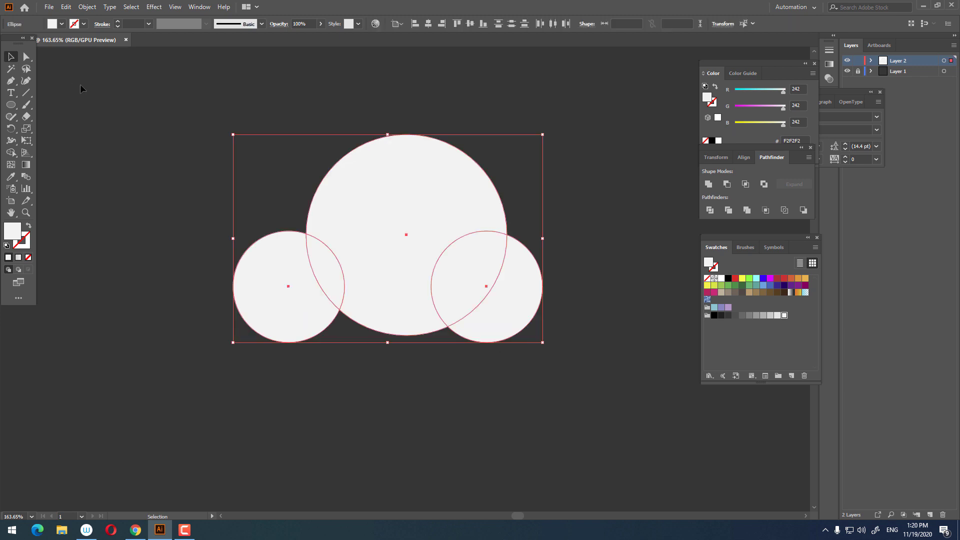
{"action": "left_click", "coordinate": [470, 24]}
{"action": "left_click", "coordinate": [578, 344]}
Group the two small circles and centre them horizontally on the large circle.
{"action": "left_click", "coordinate": [490, 324]}
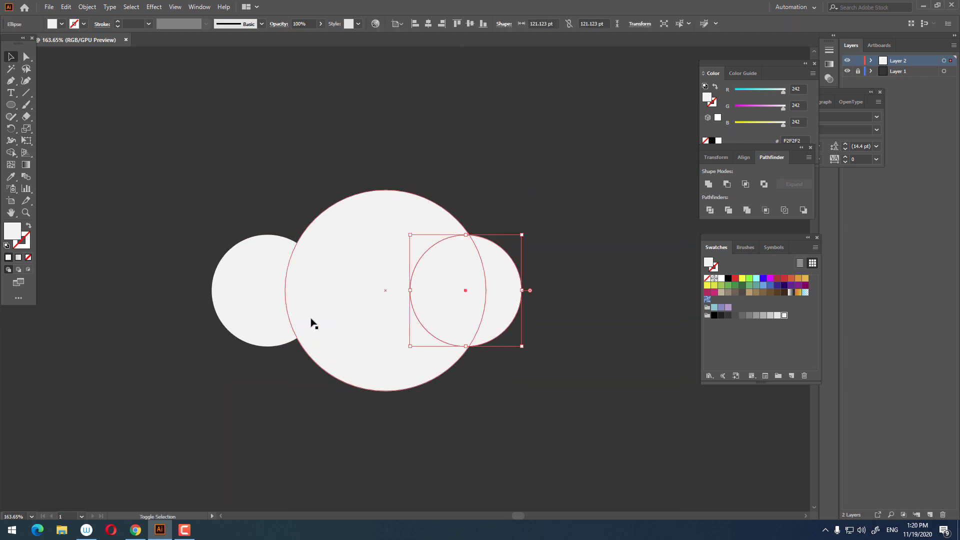
{"action": "left_click", "coordinate": [251, 317], "text": "shift"}
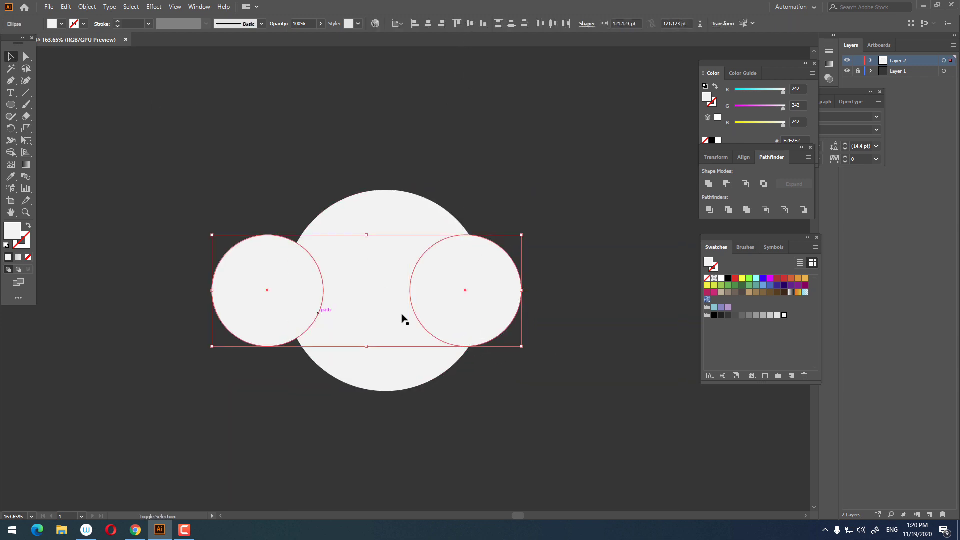
{"action": "right_click", "coordinate": [505, 298]}
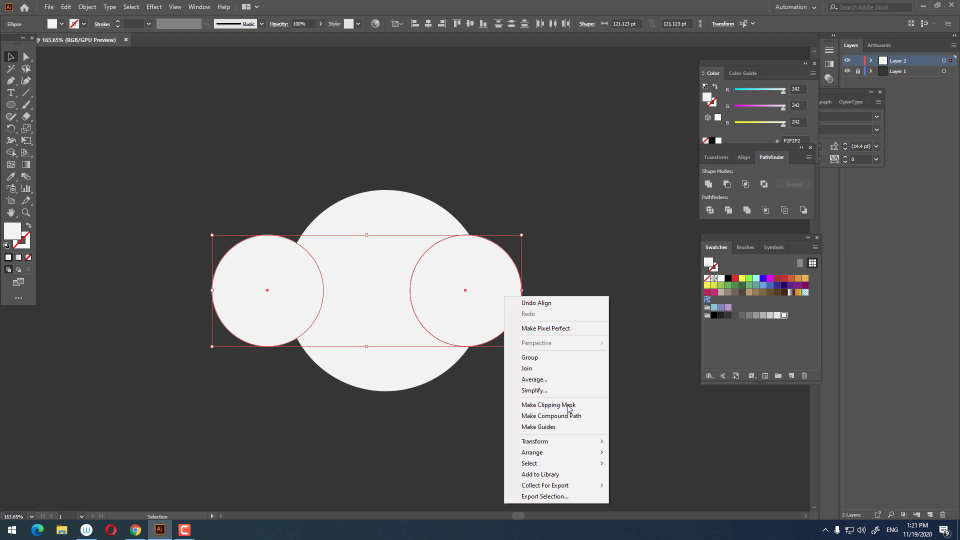
{"action": "left_click", "coordinate": [557, 360]}
{"action": "key", "text": "ctrl+a"}
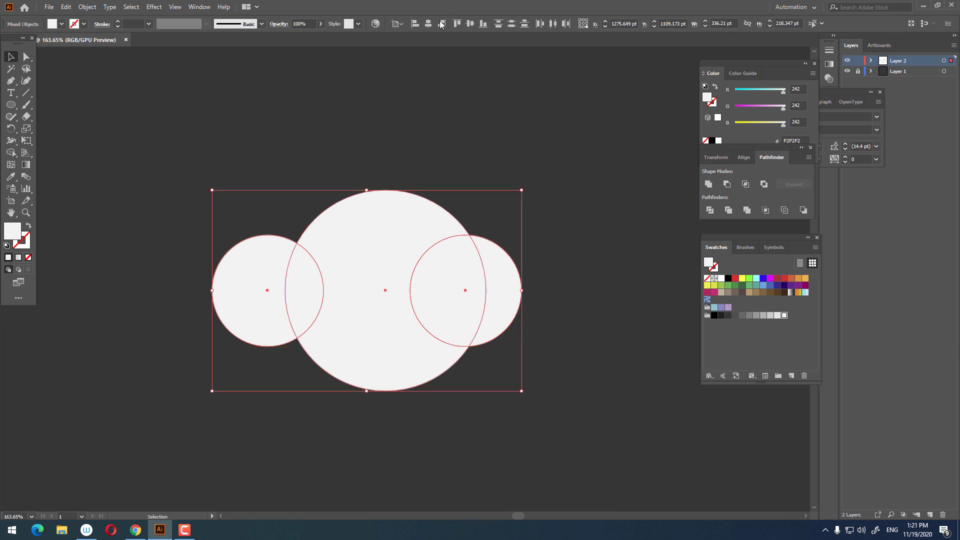
{"action": "left_click", "coordinate": [428, 24]}
Zoom in on the cloud and marquee-select all three circles.
{"action": "left_click", "coordinate": [471, 26]}
{"action": "left_click", "coordinate": [465, 295]}
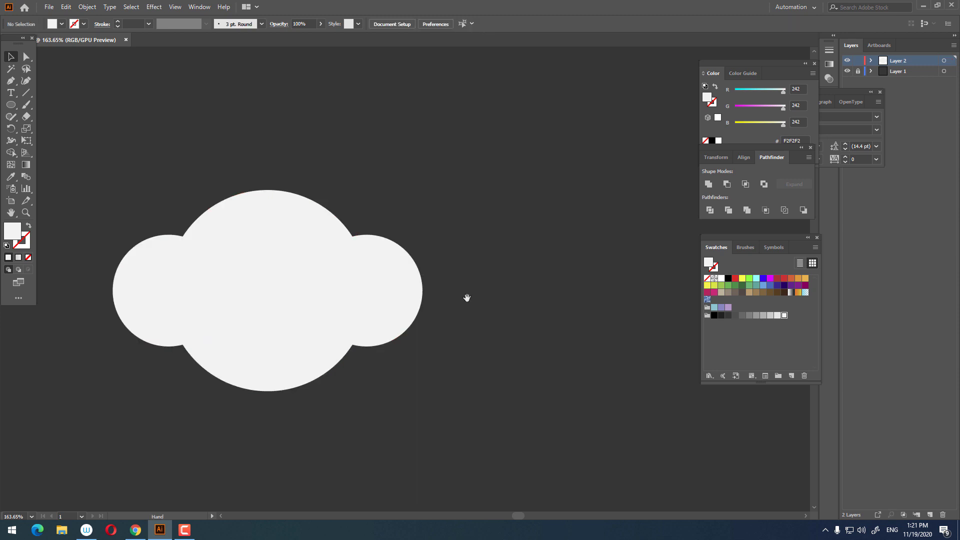
{"action": "key", "text": "ctrl+0"}
{"action": "key", "text": "z"}
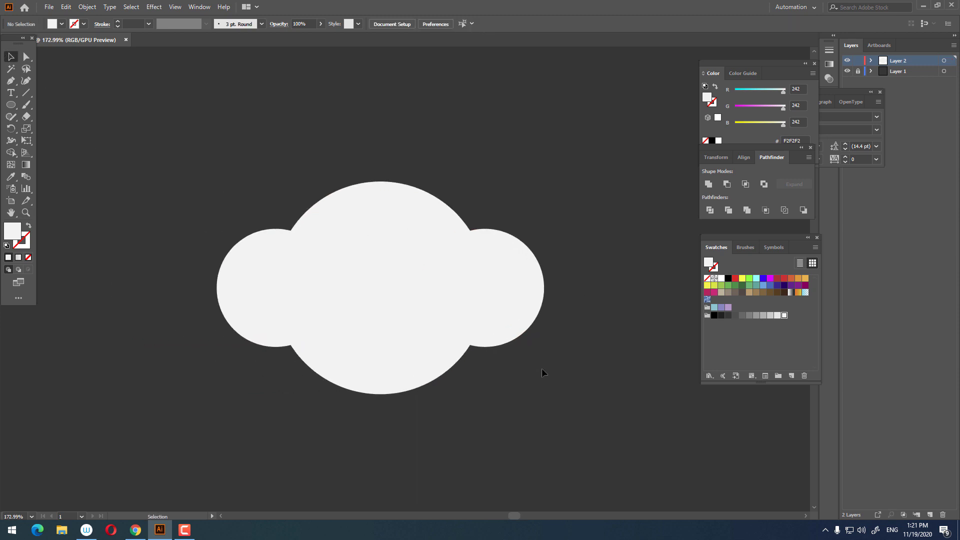
{"action": "left_click_drag", "start_coordinate": [541, 370], "coordinate": [209, 278]}
Unite the circles into one cloud shape and apply a top-to-bottom gradient fill.
{"action": "left_click", "coordinate": [709, 184]}
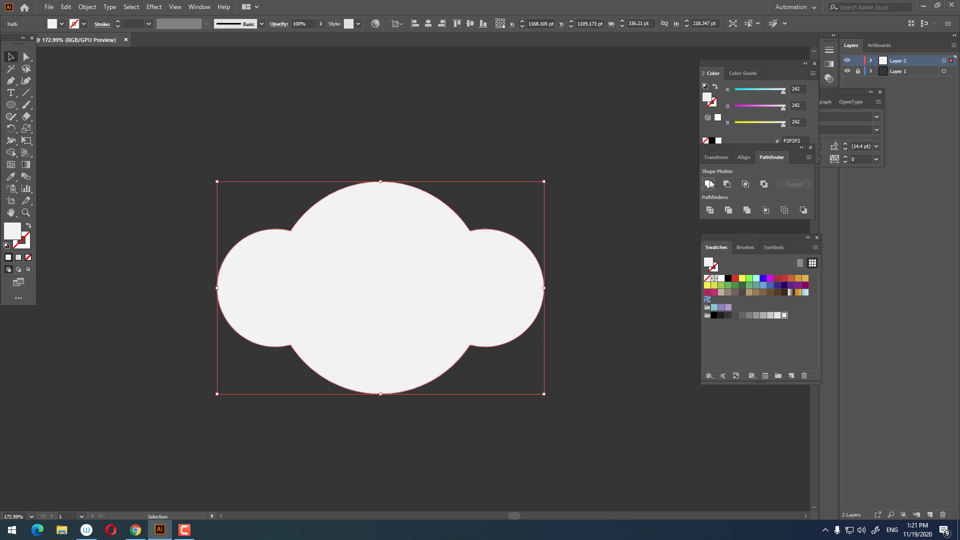
{"action": "left_click", "coordinate": [23, 168]}
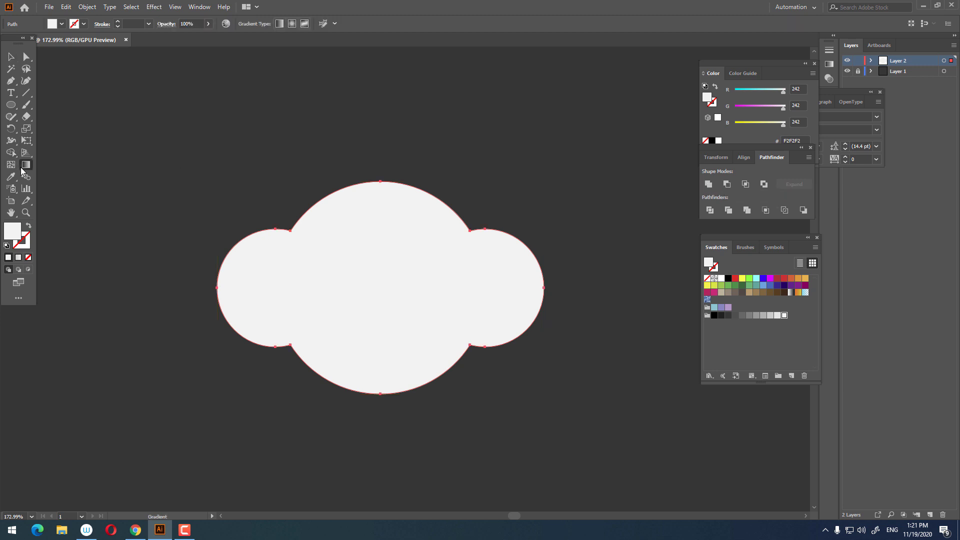
{"action": "left_click", "coordinate": [364, 272]}
{"action": "mouse_move", "coordinate": [381, 185]}
{"action": "left_mouse_down"}
{"action": "mouse_move", "coordinate": [381, 388]}
{"action": "mouse_move", "coordinate": [380, 186]}
{"action": "left_mouse_up"}
Set the gradient stops to light grey at the bottom and near-white at the top.
{"action": "double_click", "coordinate": [381, 386]}
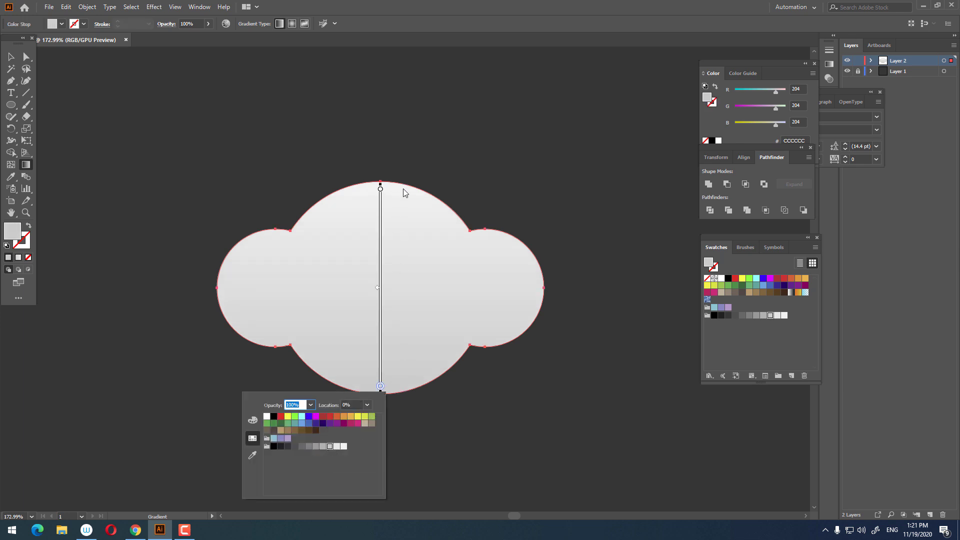
{"action": "double_click", "coordinate": [380, 189]}
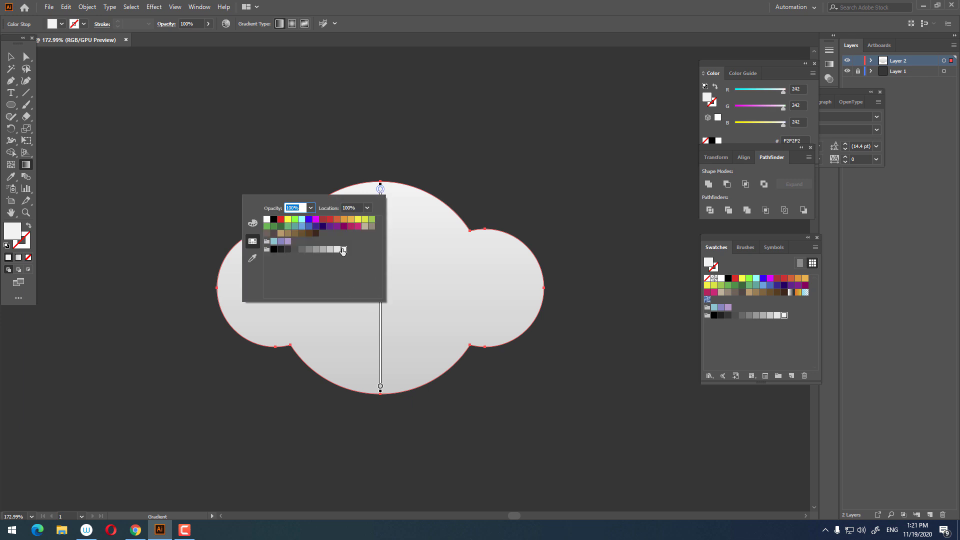
{"action": "key", "text": "Escape"}
{"action": "key", "text": "z"}
{"action": "mouse_move", "coordinate": [450, 310]}
{"action": "left_mouse_down"}
{"action": "mouse_move", "coordinate": [336, 307]}
{"action": "mouse_move", "coordinate": [430, 323]}
{"action": "left_mouse_up"}
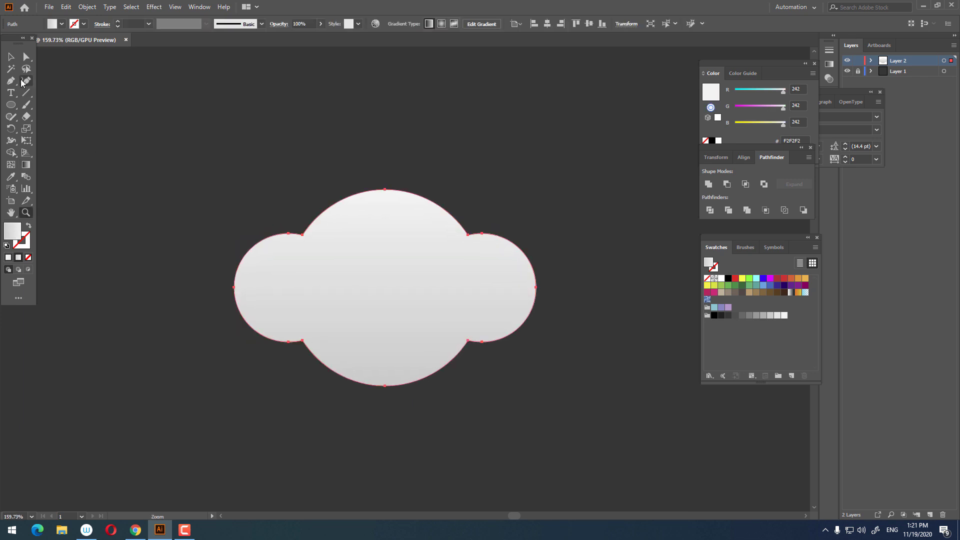
{"action": "key", "text": "v"}
{"action": "left_click", "coordinate": [235, 70]}
{"action": "left_click_drag", "start_coordinate": [461, 240], "coordinate": [589, 300]}
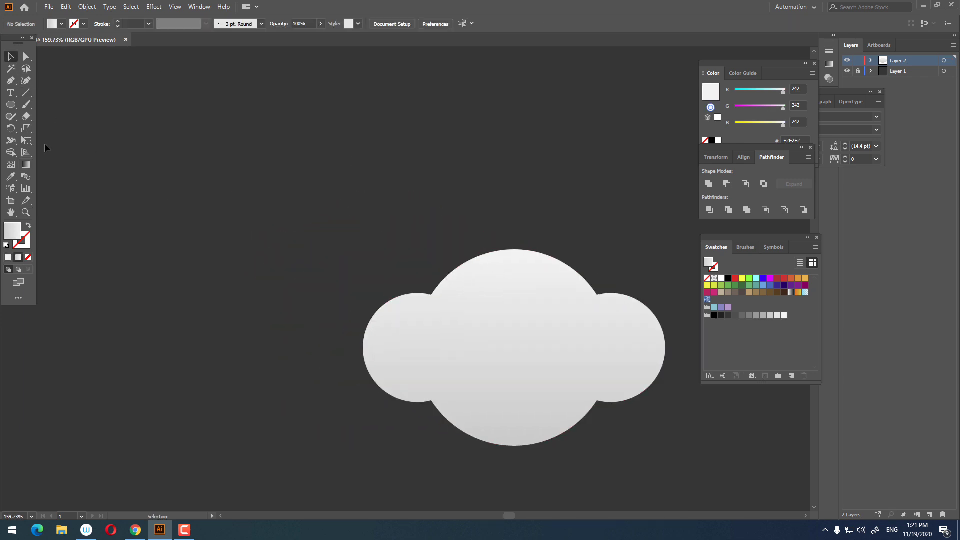
Draw an orange-filled circle above-left of the cloud for the sun.
{"action": "left_click", "coordinate": [8, 106]}
{"action": "left_click_drag", "start_coordinate": [150, 110], "coordinate": [283, 243]}
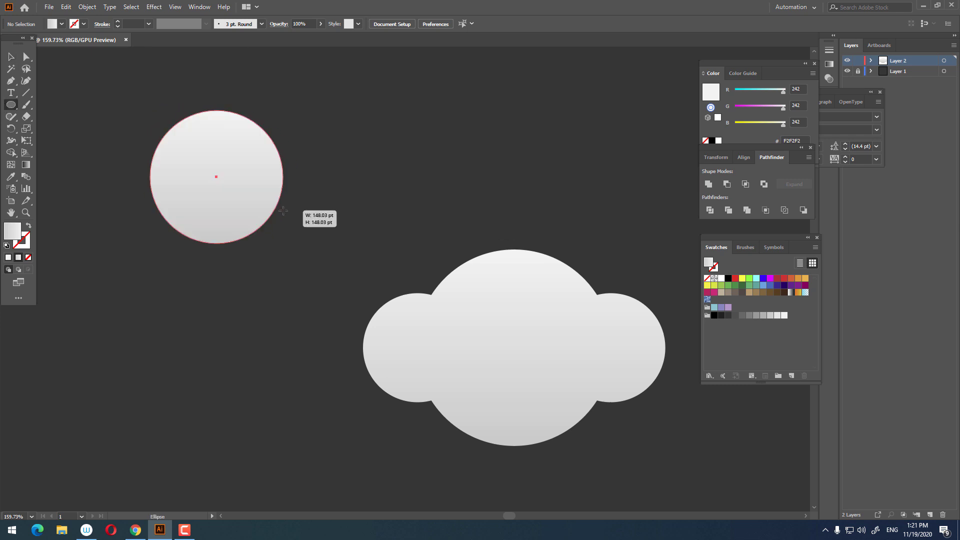
{"action": "left_click", "coordinate": [803, 279]}
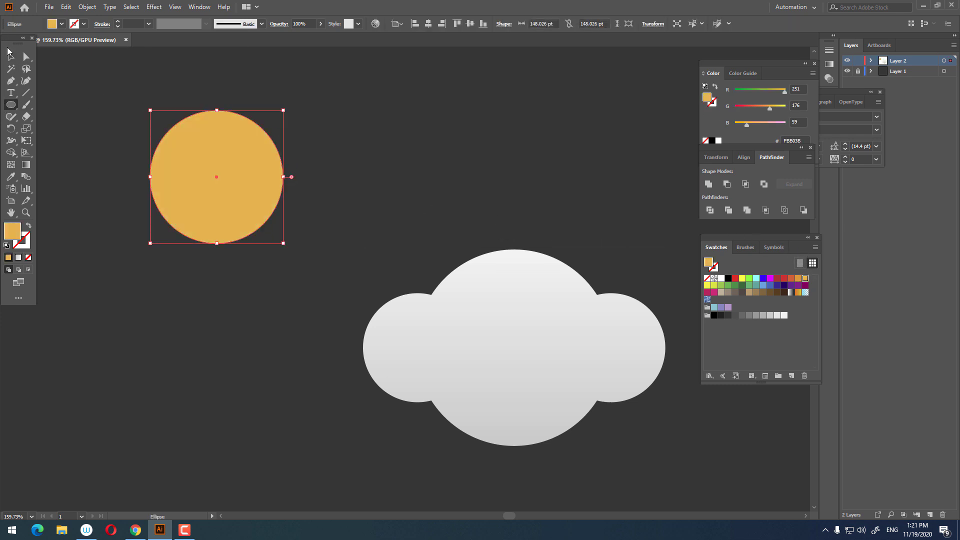
{"action": "left_click", "coordinate": [10, 55]}
Fill the sun with a vertical gradient from light orange at top to deeper orange below.
{"action": "left_click", "coordinate": [26, 164]}
{"action": "left_click", "coordinate": [197, 189]}
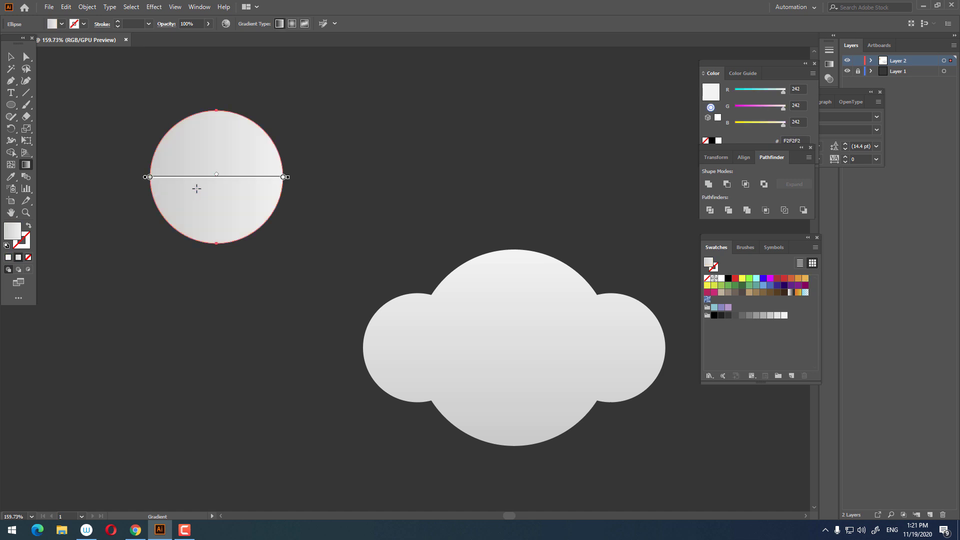
{"action": "left_click_drag", "start_coordinate": [216, 112], "coordinate": [216, 166]}
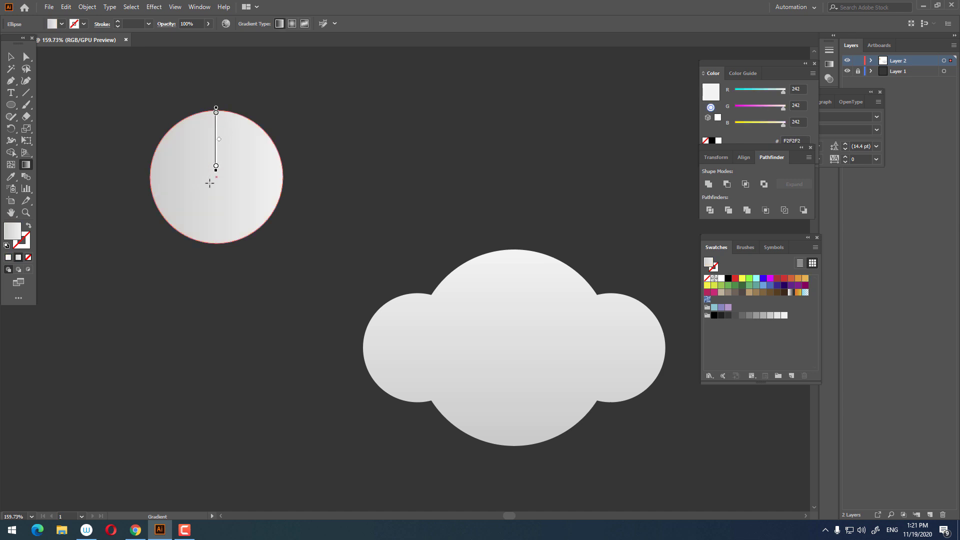
{"action": "left_click_drag", "start_coordinate": [204, 228], "coordinate": [205, 228]}
{"action": "double_click", "coordinate": [216, 112]}
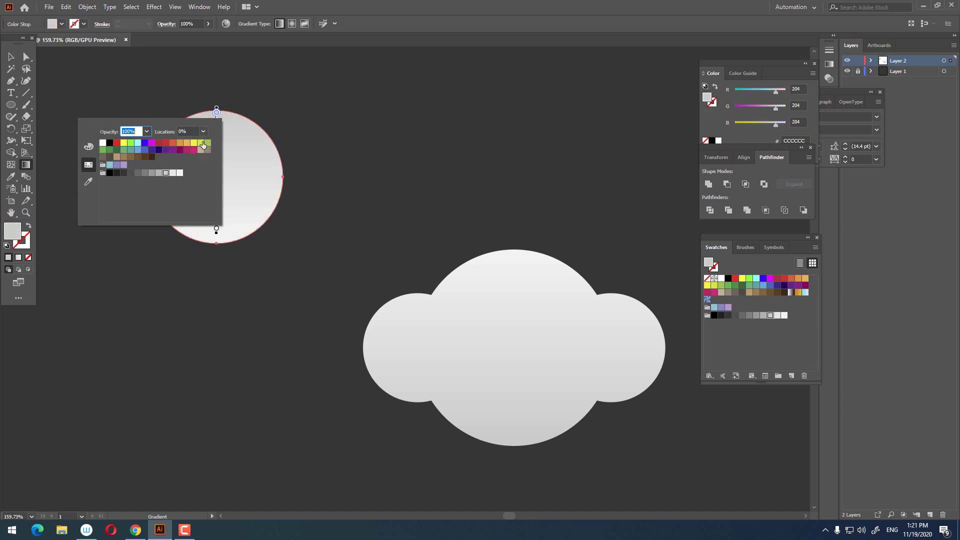
{"action": "left_click", "coordinate": [188, 143]}
{"action": "left_click", "coordinate": [231, 233]}
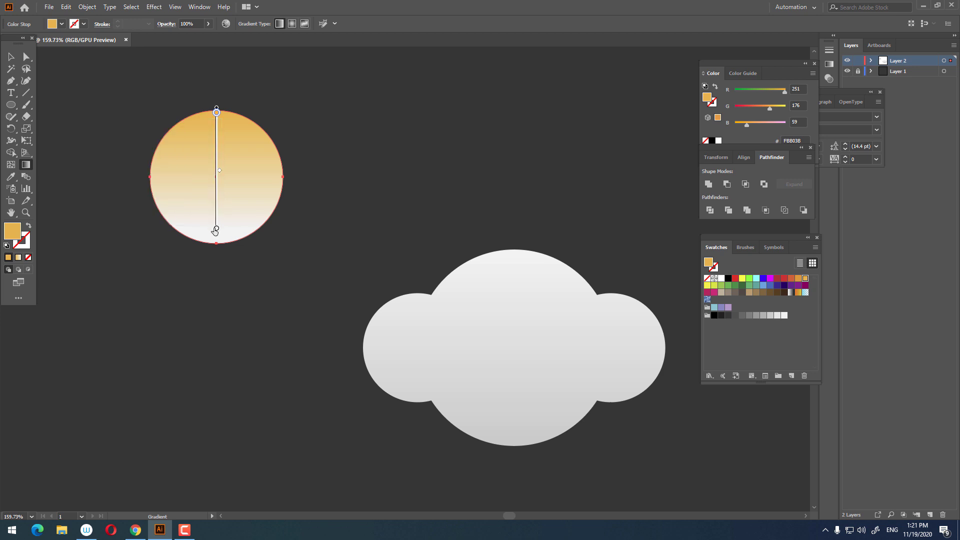
{"action": "double_click", "coordinate": [216, 229]}
{"action": "left_click", "coordinate": [180, 259]}
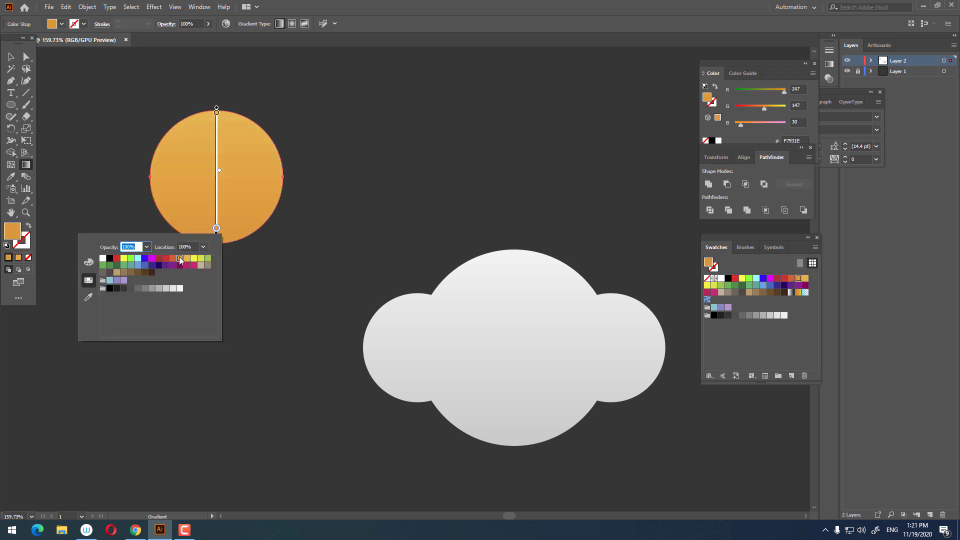
{"action": "left_click", "coordinate": [364, 189]}
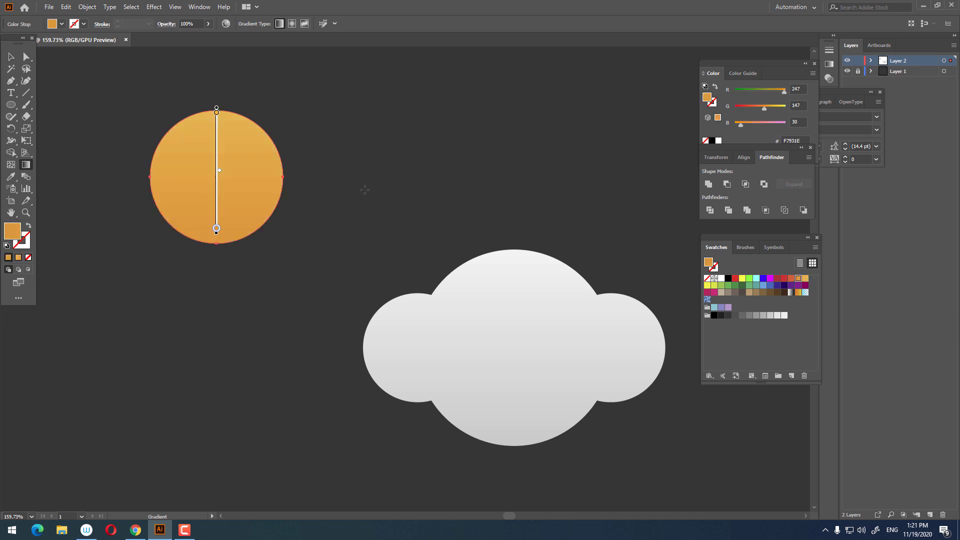
Nudge the sun circle slightly down and to the right.
{"action": "left_click_drag", "start_coordinate": [226, 122], "coordinate": [243, 143]}
{"action": "left_click", "coordinate": [11, 58]}
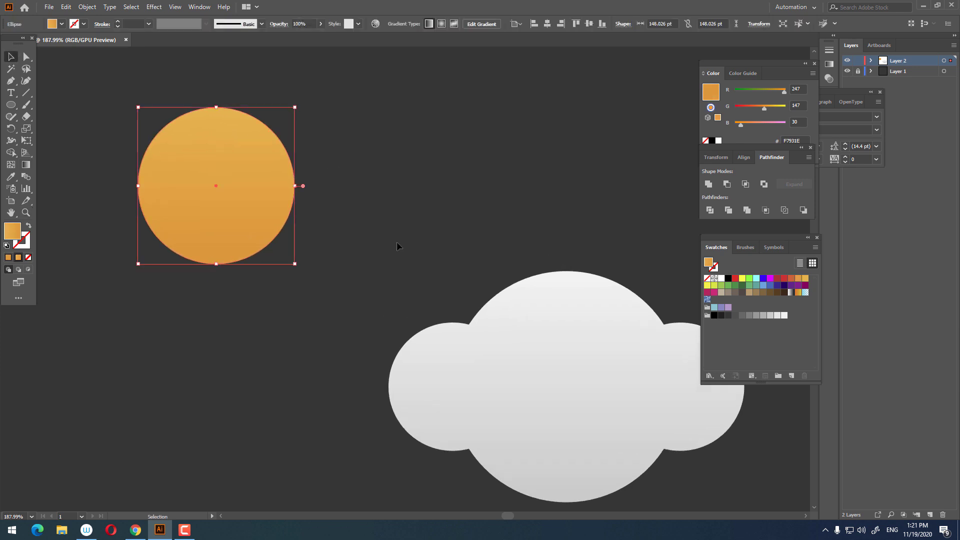
{"action": "left_click_drag", "start_coordinate": [257, 186], "coordinate": [289, 238]}
{"action": "left_click", "coordinate": [376, 259]}
{"action": "left_click_drag", "start_coordinate": [415, 249], "coordinate": [502, 285]}
Draw a tall narrow orange rectangle above the sun for a ray.
{"action": "key", "text": "z"}
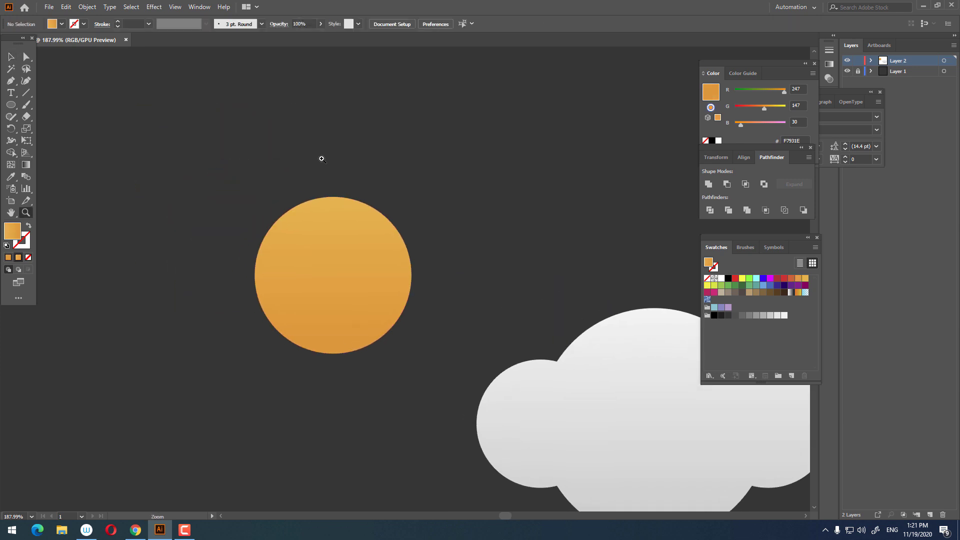
{"action": "left_click_drag", "start_coordinate": [321, 160], "coordinate": [327, 172]}
{"action": "left_click_drag", "start_coordinate": [11, 105], "coordinate": [50, 104]}
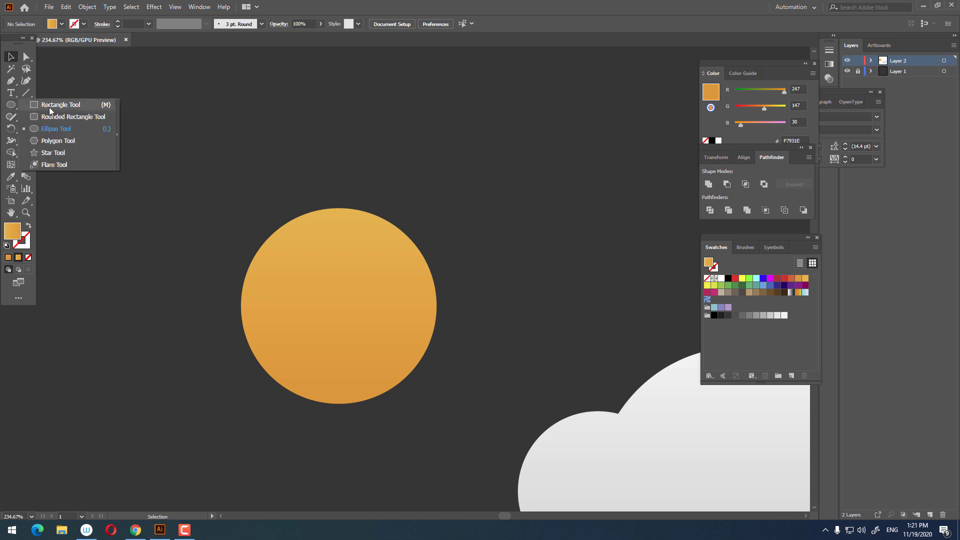
{"action": "mouse_move", "coordinate": [339, 192]}
{"action": "left_mouse_down"}
{"action": "mouse_move", "coordinate": [321, 109]}
{"action": "mouse_move", "coordinate": [418, 262]}
{"action": "left_mouse_up"}
Centre the rectangle over the sun circle and shorten it from its top edge.
{"action": "left_click", "coordinate": [10, 57]}
{"action": "left_click", "coordinate": [428, 24]}
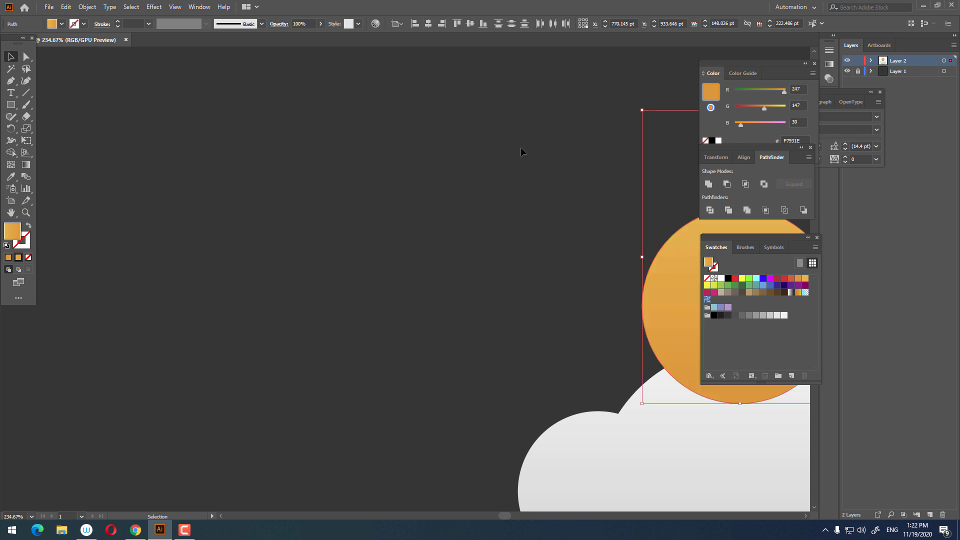
{"action": "scroll", "coordinate": [521, 149], "scroll_direction": "right", "scroll_amount": 5}
{"action": "left_click", "coordinate": [499, 208]}
{"action": "scroll", "coordinate": [501, 220], "scroll_direction": "up", "scroll_amount": 2}
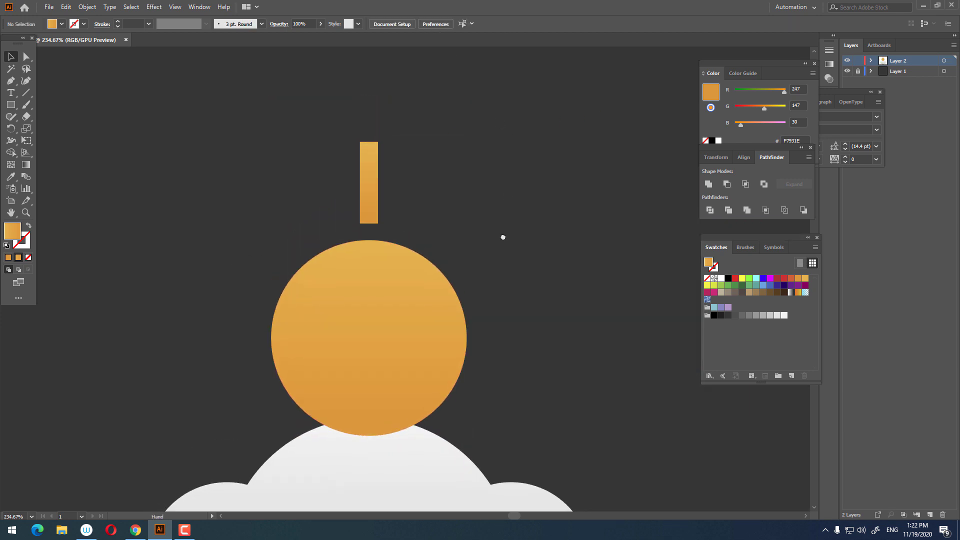
{"action": "scroll", "coordinate": [348, 192], "scroll_direction": "up", "scroll_amount": 2}
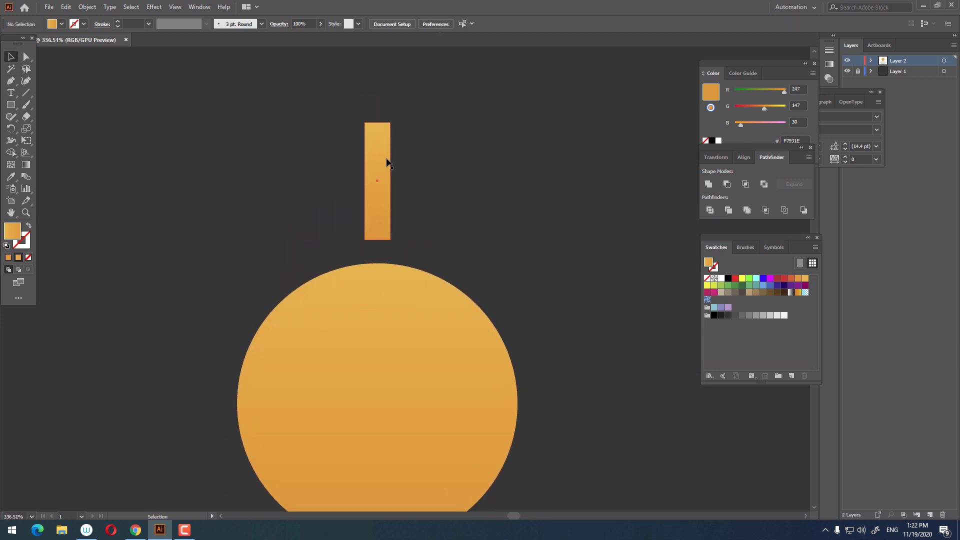
{"action": "left_click", "coordinate": [385, 165]}
{"action": "left_click_drag", "start_coordinate": [377, 122], "coordinate": [377, 162]}
Taper the rectangle's top into a spike with Free Transform perspective distort.
{"action": "left_click", "coordinate": [480, 242]}
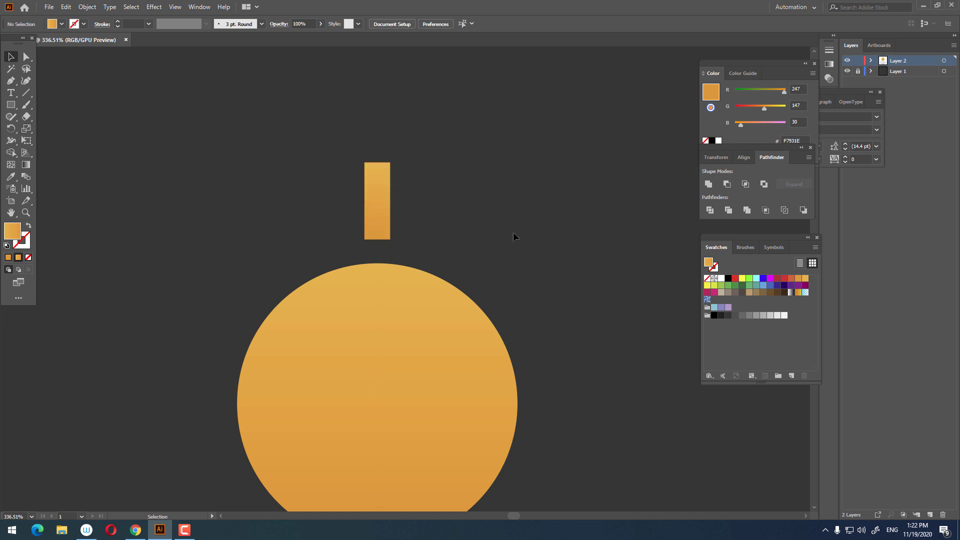
{"action": "left_click", "coordinate": [27, 139]}
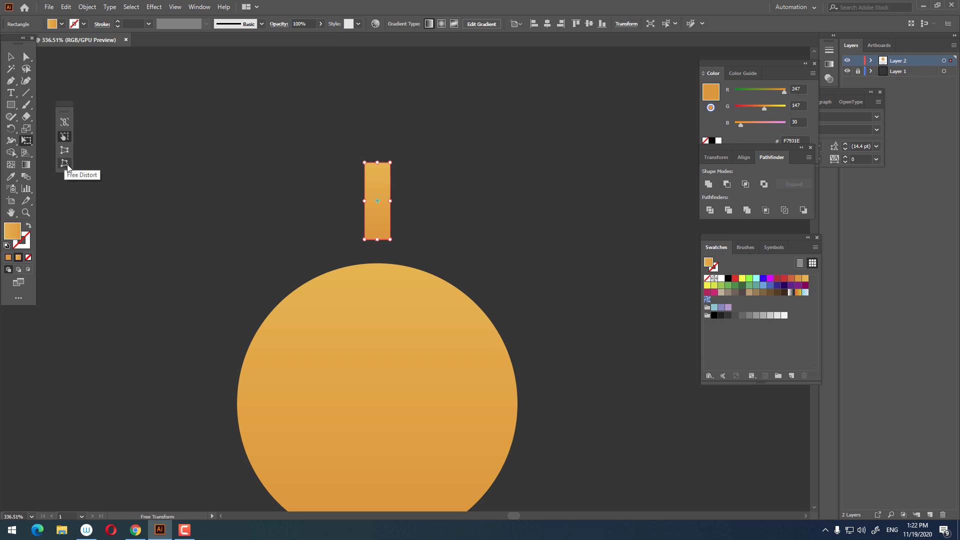
{"action": "left_click_drag", "start_coordinate": [390, 163], "coordinate": [379, 165]}
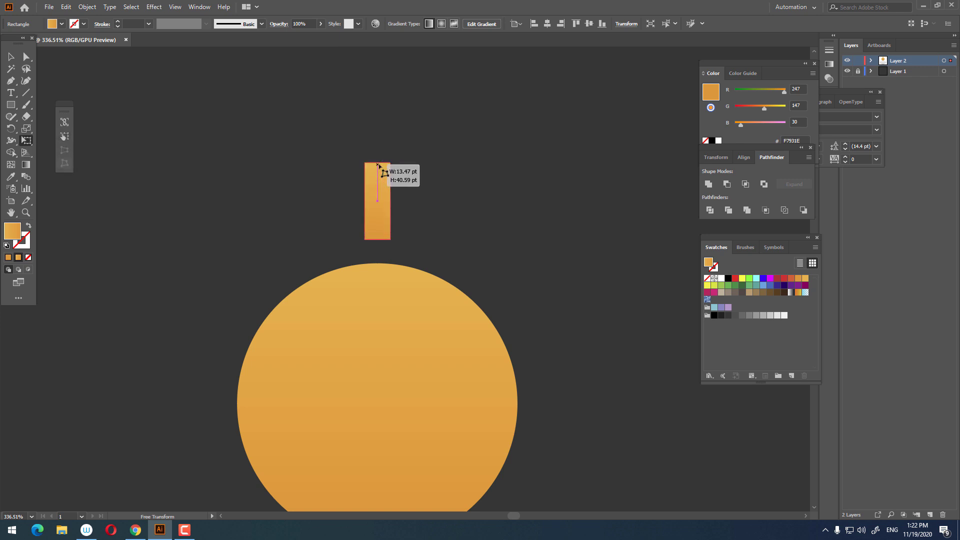
{"action": "mouse_move", "coordinate": [380, 164]}
{"action": "left_mouse_down"}
{"action": "mouse_move", "coordinate": [276, 184]}
{"action": "mouse_move", "coordinate": [367, 248]}
{"action": "left_mouse_up"}
Move the sun and spike higher above the cloud, then nudge the spike down onto the circle.
{"action": "key", "text": "z"}
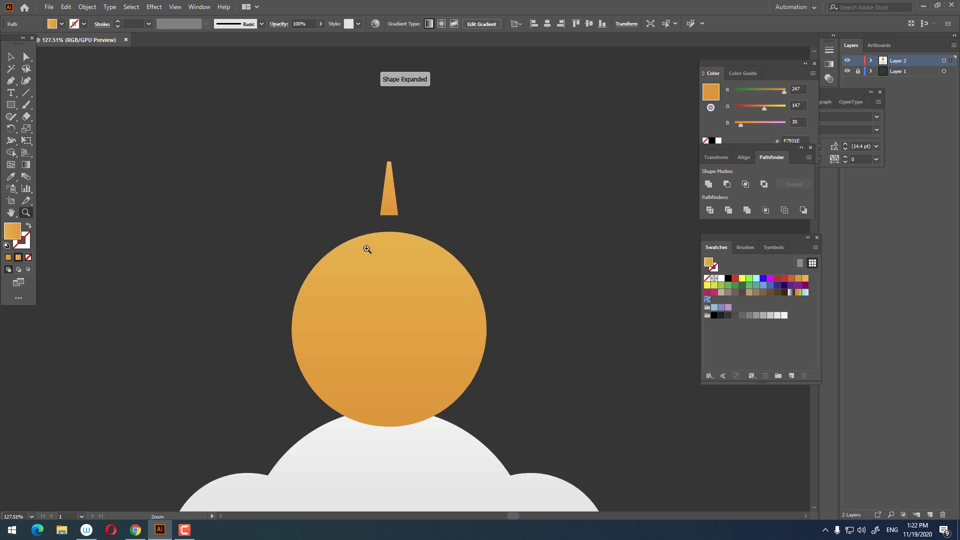
{"action": "key", "text": "v"}
{"action": "left_click", "coordinate": [518, 298]}
{"action": "key", "text": "ctrl+a"}
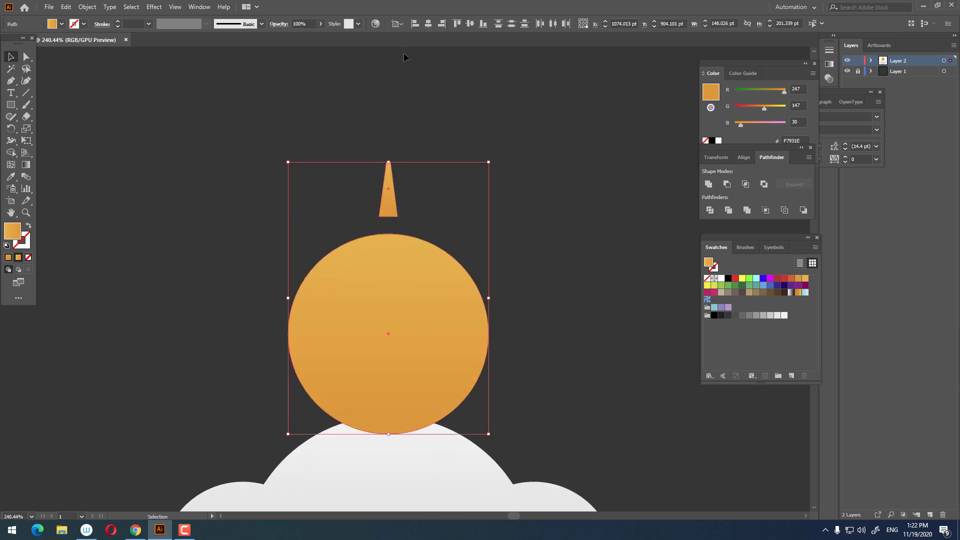
{"action": "left_click_drag", "start_coordinate": [427, 305], "coordinate": [428, 280]}
{"action": "left_click", "coordinate": [547, 252]}
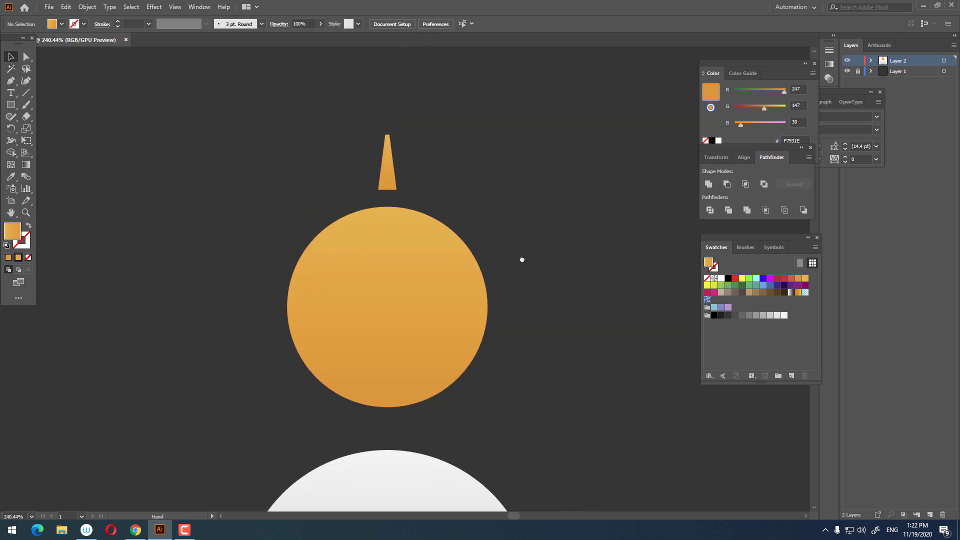
{"action": "left_click_drag", "start_coordinate": [388, 185], "coordinate": [388, 190]}
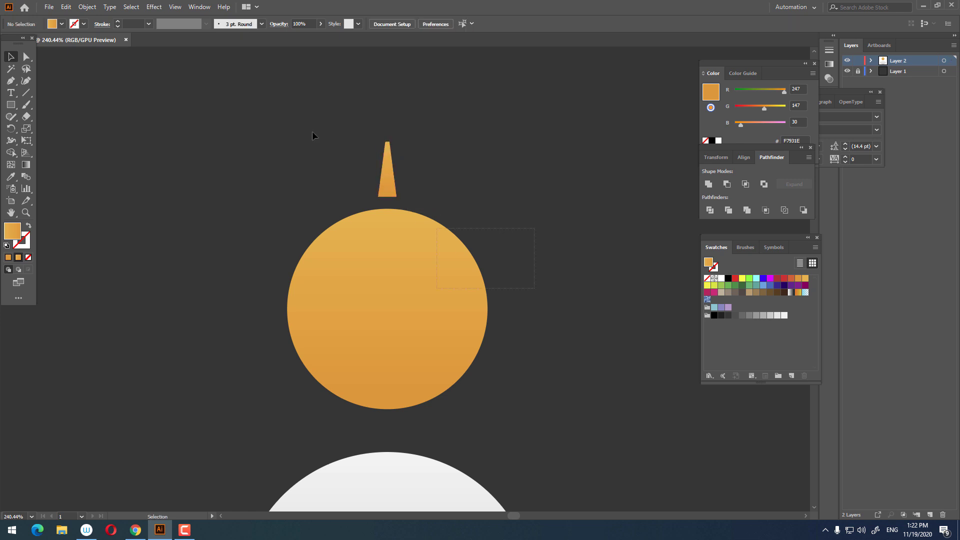
Make a 30° rotated copy of the ray around the sun's centre.
{"action": "key", "text": "ctrl+a"}
{"action": "left_click", "coordinate": [451, 215]}
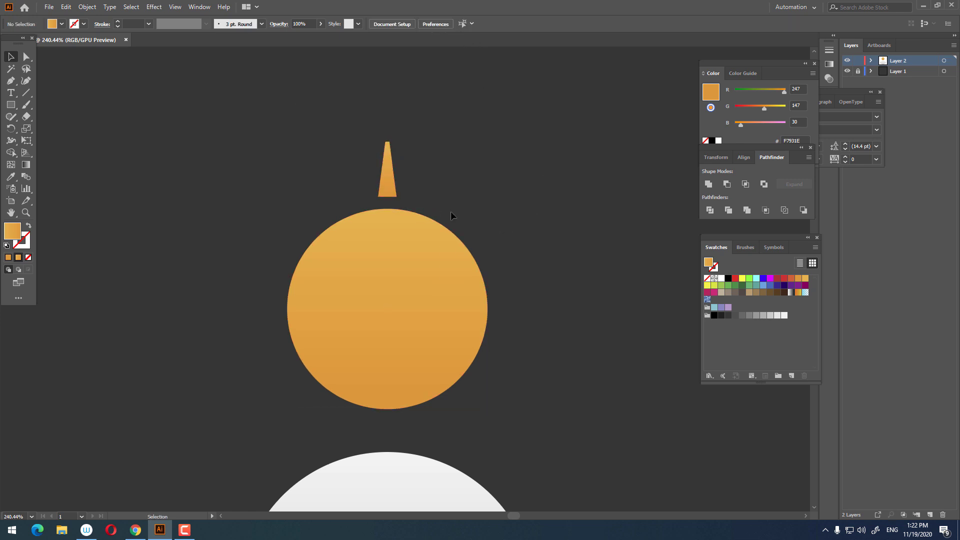
{"action": "left_click", "coordinate": [393, 181]}
{"action": "left_click", "coordinate": [11, 128]}
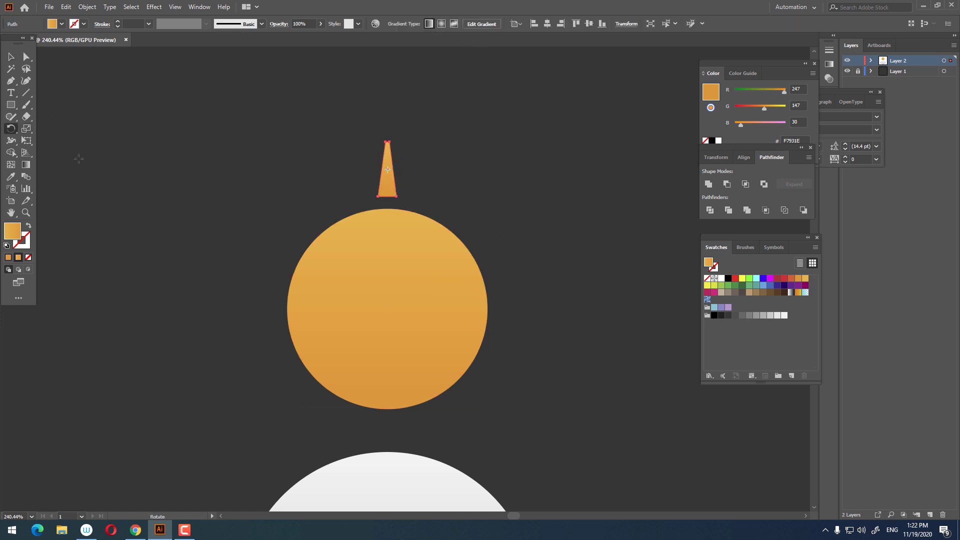
{"action": "left_click", "coordinate": [386, 308], "text": "alt"}
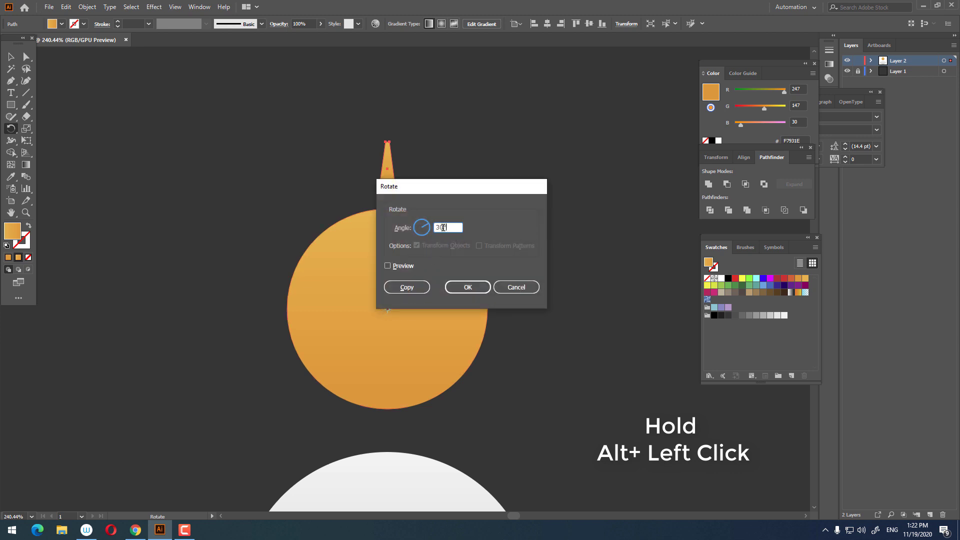
{"action": "left_click", "coordinate": [400, 265]}
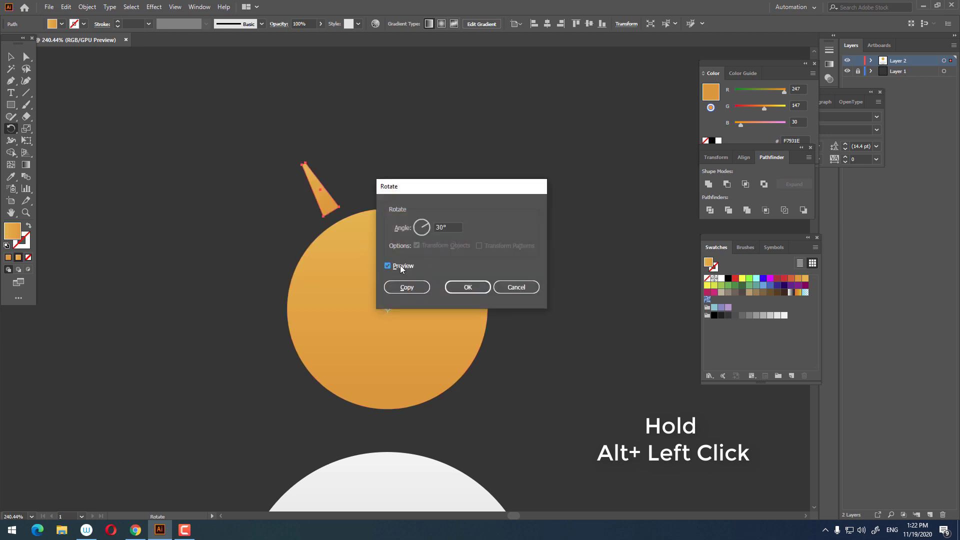
{"action": "left_click", "coordinate": [399, 288]}
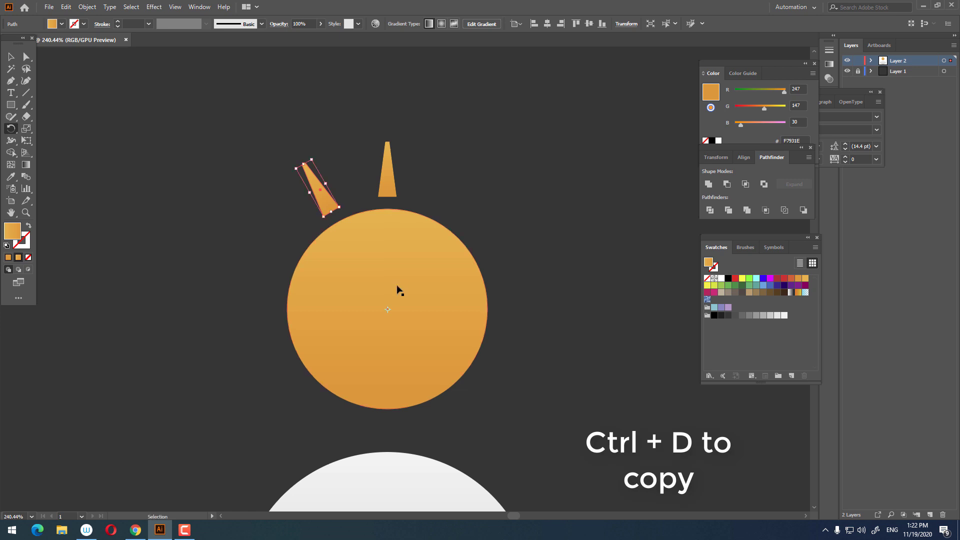
Repeat the rotated copy with Ctrl+D until twelve rays ring the sun.
{"action": "key", "text": "ctrl+d"}
{"action": "key", "text": "ctrl+d"}
{"action": "key", "text": "ctrl+d"}
{"action": "key", "text": "ctrl+d"}
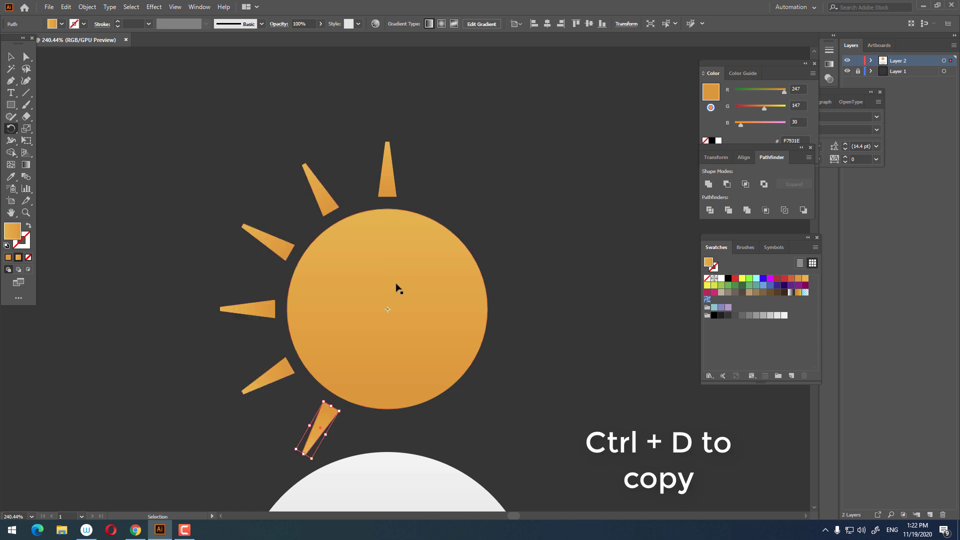
{"action": "key", "text": "ctrl+d"}
{"action": "key", "text": "ctrl+d"}
{"action": "key", "text": "ctrl+d"}
{"action": "key", "text": "ctrl+d"}
{"action": "key", "text": "ctrl+d"}
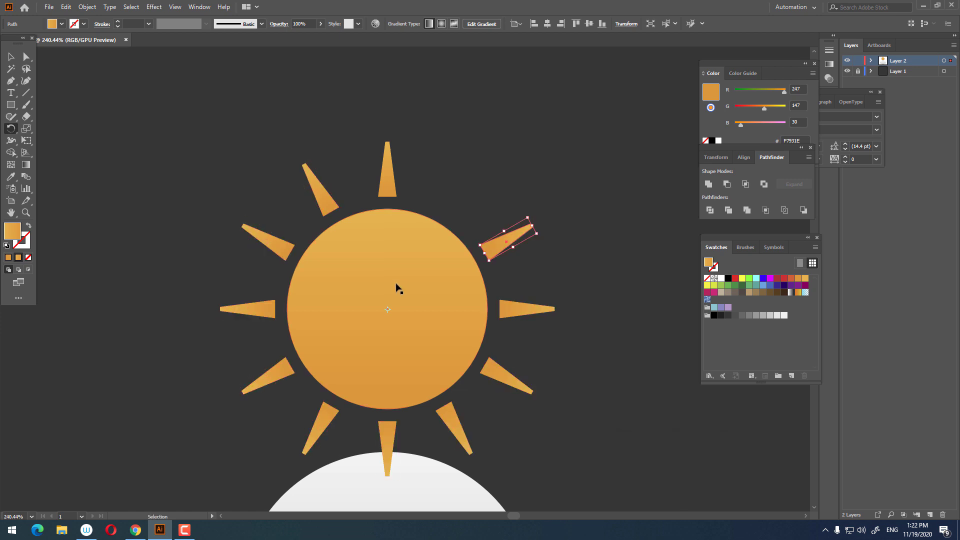
{"action": "key", "text": "ctrl+d"}
{"action": "key", "text": "ctrl+shift+a"}
{"action": "key", "text": "z"}
{"action": "left_click", "coordinate": [327, 244], "text": "alt"}
{"action": "key", "text": "v"}
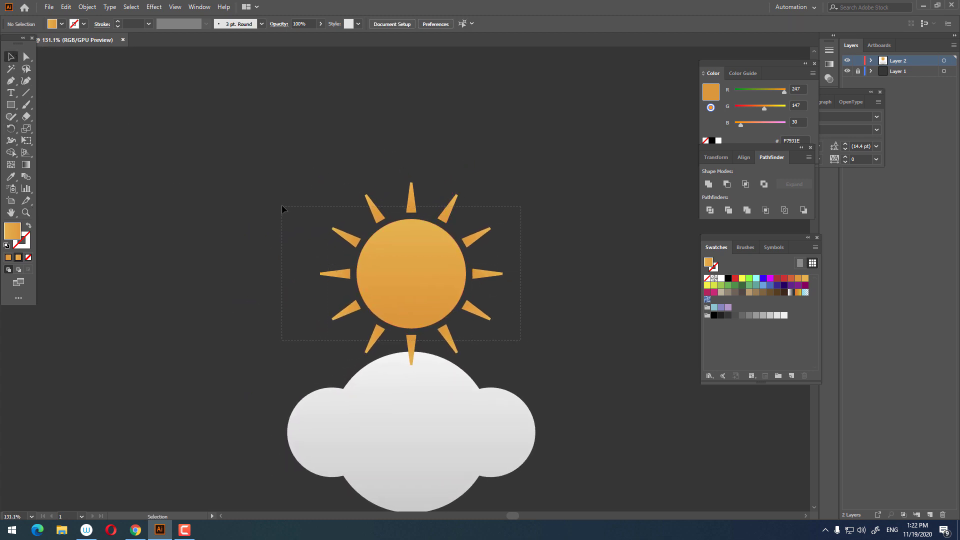
Select the circle and all rays and unite them into one sun shape.
{"action": "left_click_drag", "start_coordinate": [316, 253], "coordinate": [281, 205]}
{"action": "left_click", "coordinate": [712, 184]}
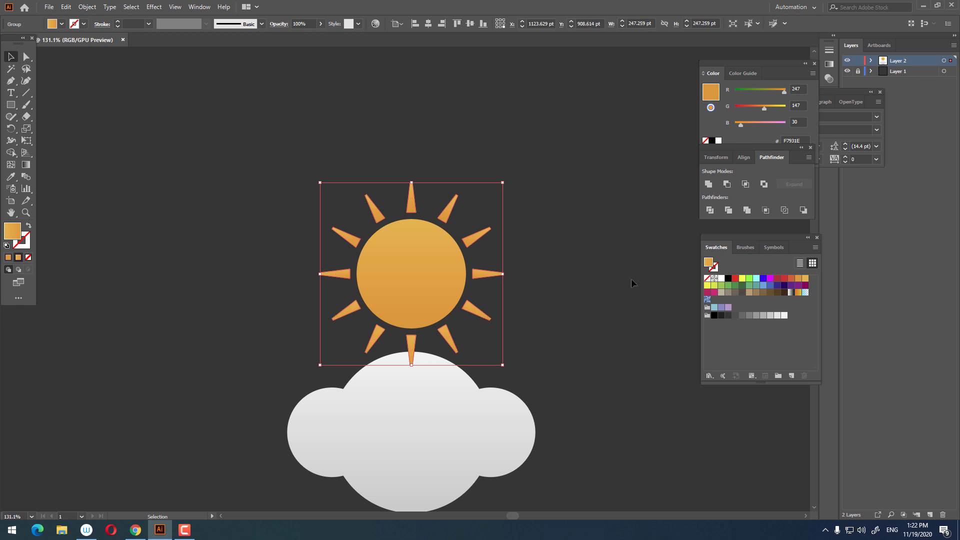
{"action": "left_click", "coordinate": [525, 288]}
{"action": "left_click", "coordinate": [421, 295]}
{"action": "right_click", "coordinate": [473, 242]}
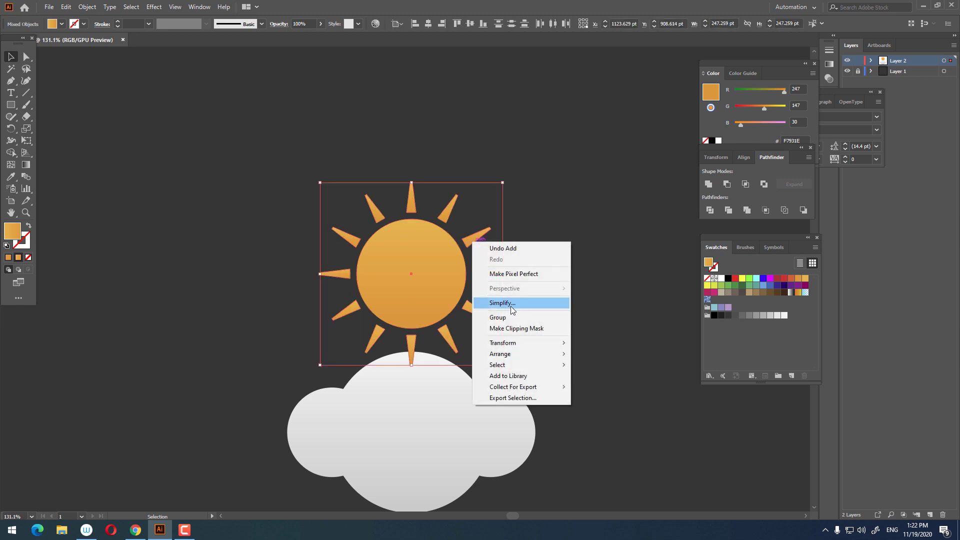
{"action": "left_click", "coordinate": [512, 303]}
Move the rayed sun up and to the left above the cloud.
{"action": "left_click_drag", "start_coordinate": [426, 288], "coordinate": [375, 236]}
{"action": "left_click", "coordinate": [568, 253]}
{"action": "scroll", "coordinate": [371, 229], "scroll_direction": "down", "scroll_amount": 1}
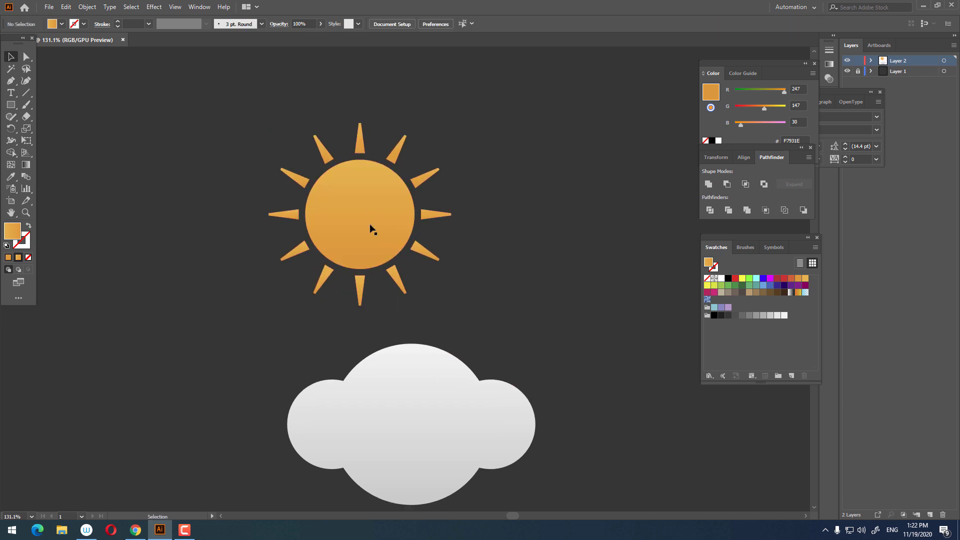
{"action": "left_click_drag", "start_coordinate": [10, 105], "coordinate": [50, 127]}
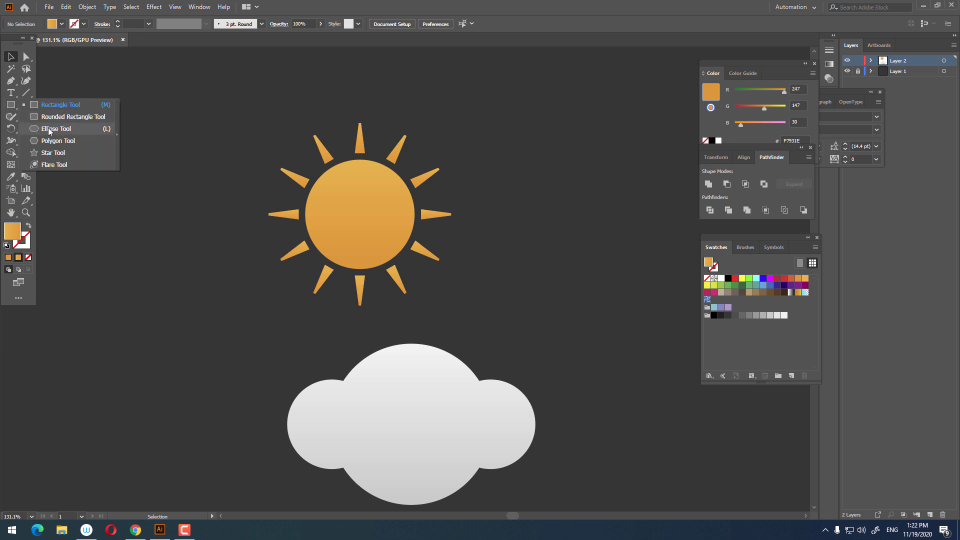
Draw a circle over the sun's lower left, filled red-orange at 40% opacity.
{"action": "mouse_move", "coordinate": [266, 247]}
{"action": "left_mouse_down"}
{"action": "mouse_move", "coordinate": [325, 251]}
{"action": "mouse_move", "coordinate": [387, 285]}
{"action": "left_mouse_up"}
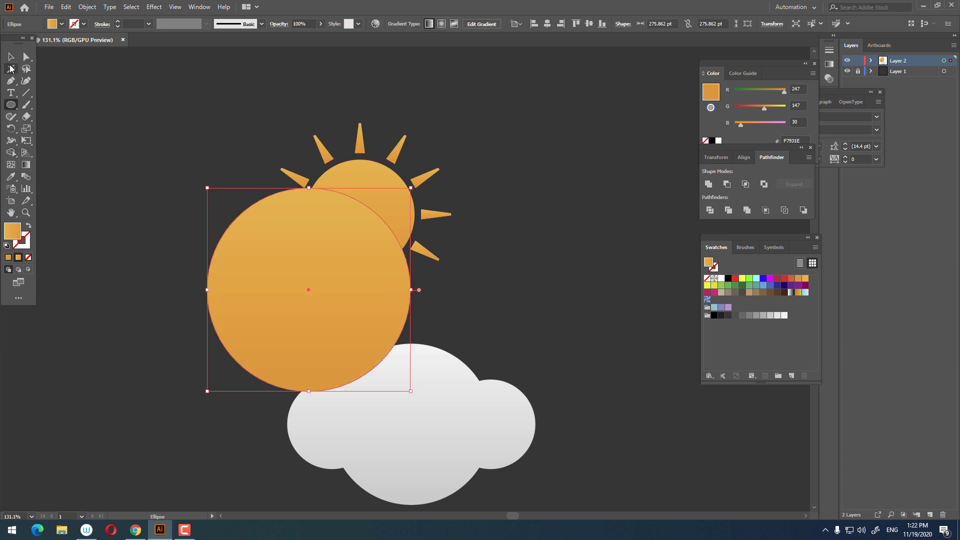
{"action": "left_click", "coordinate": [11, 57]}
{"action": "left_click_drag", "start_coordinate": [332, 265], "coordinate": [343, 257]}
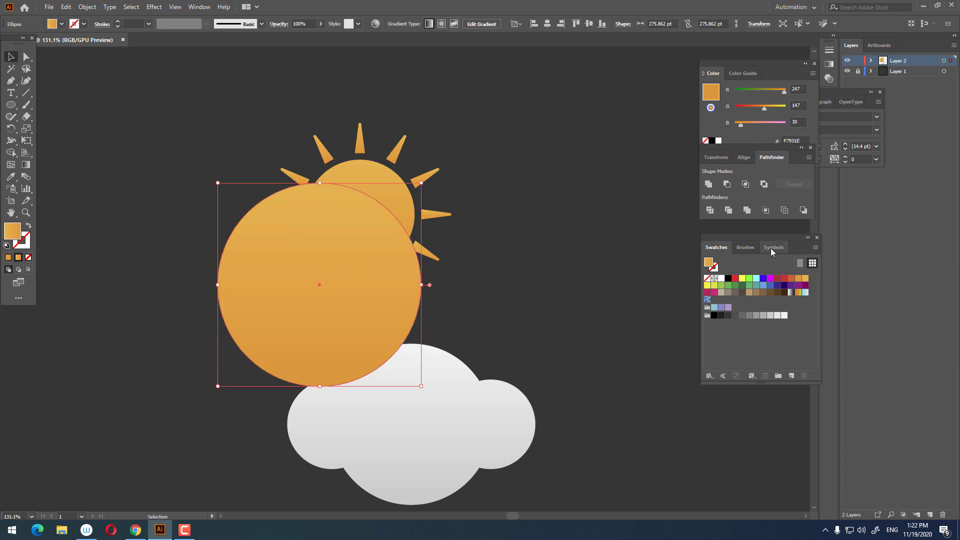
{"action": "left_click", "coordinate": [790, 278]}
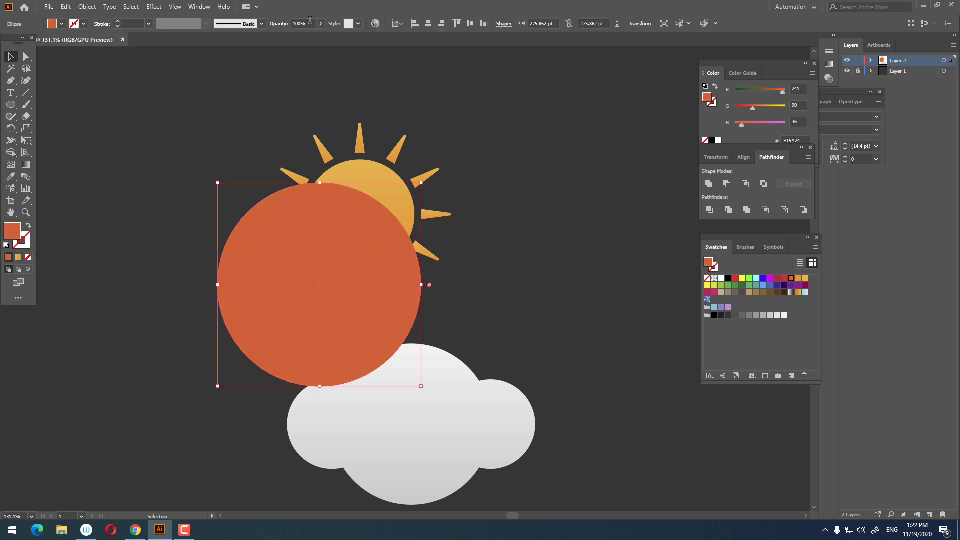
{"action": "type", "text": "40"}
{"action": "key", "text": "Return"}
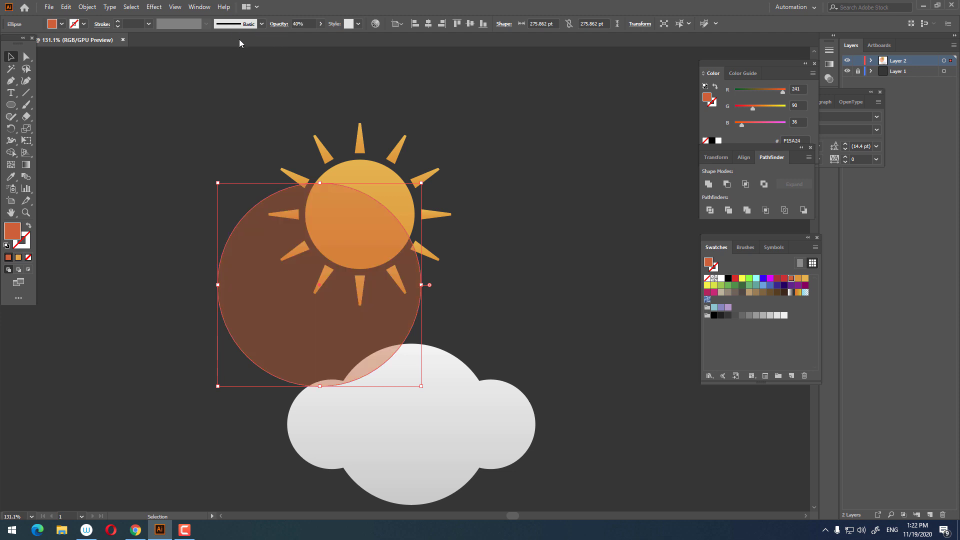
Divide the sun with the translucent circle, ungroup, and delete the outer leftover piece.
{"action": "left_click", "coordinate": [531, 215]}
{"action": "left_click_drag", "start_coordinate": [428, 260], "coordinate": [374, 188]}
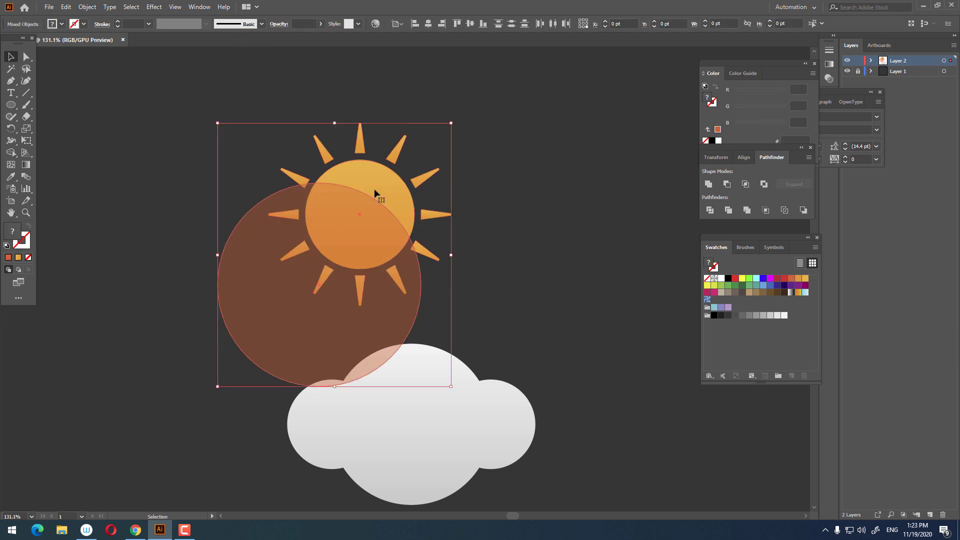
{"action": "left_click", "coordinate": [713, 213]}
{"action": "right_click", "coordinate": [335, 202]}
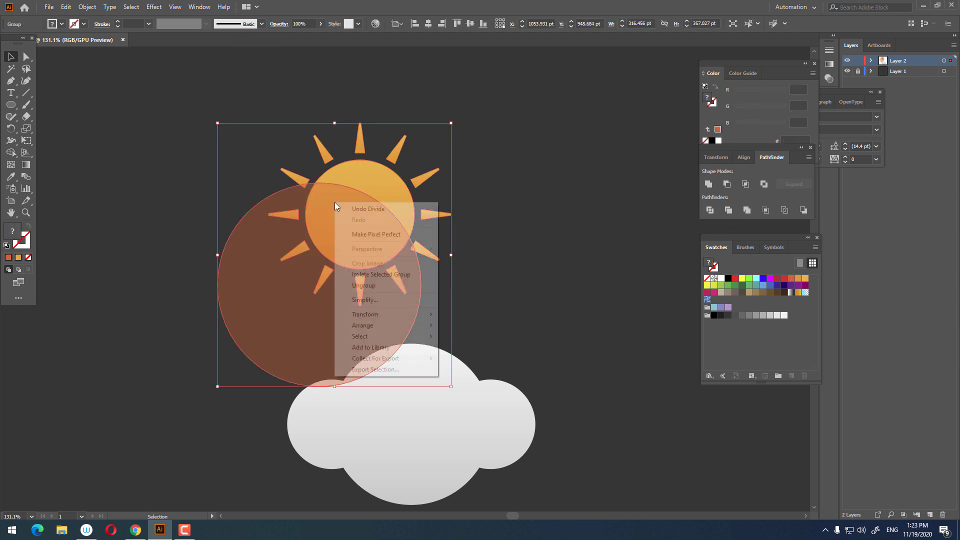
{"action": "left_click", "coordinate": [390, 287]}
{"action": "left_click", "coordinate": [389, 305]}
{"action": "key", "text": "Delete"}
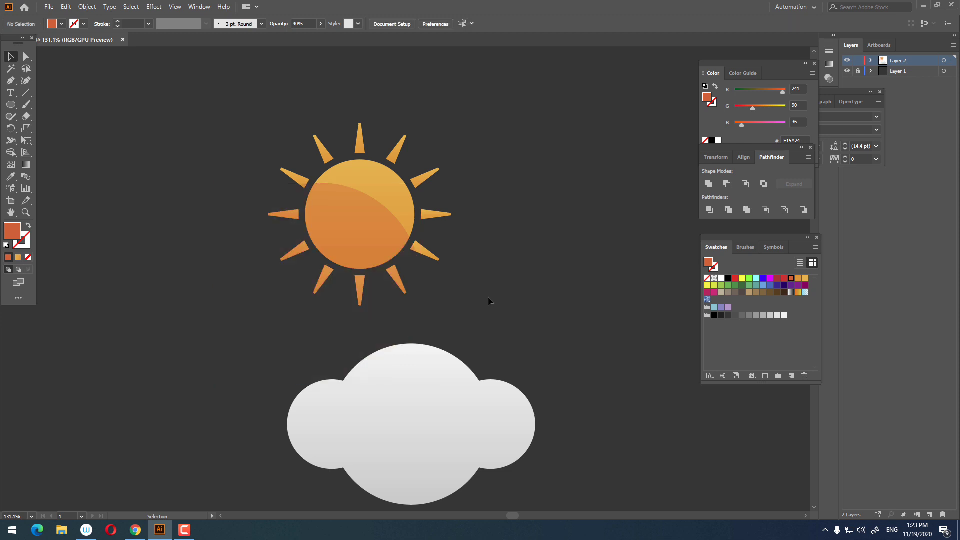
Group all the sun pieces together and zoom in on the shaded sun.
{"action": "left_click", "coordinate": [334, 180]}
{"action": "right_click", "coordinate": [365, 216]}
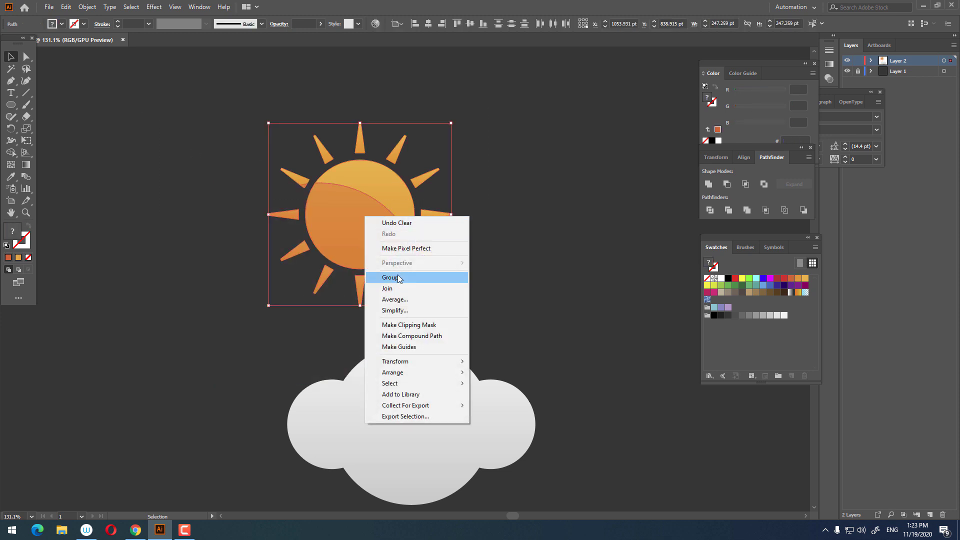
{"action": "left_click", "coordinate": [398, 277]}
{"action": "left_click", "coordinate": [481, 286]}
{"action": "key", "text": "z"}
{"action": "left_click", "coordinate": [369, 208]}
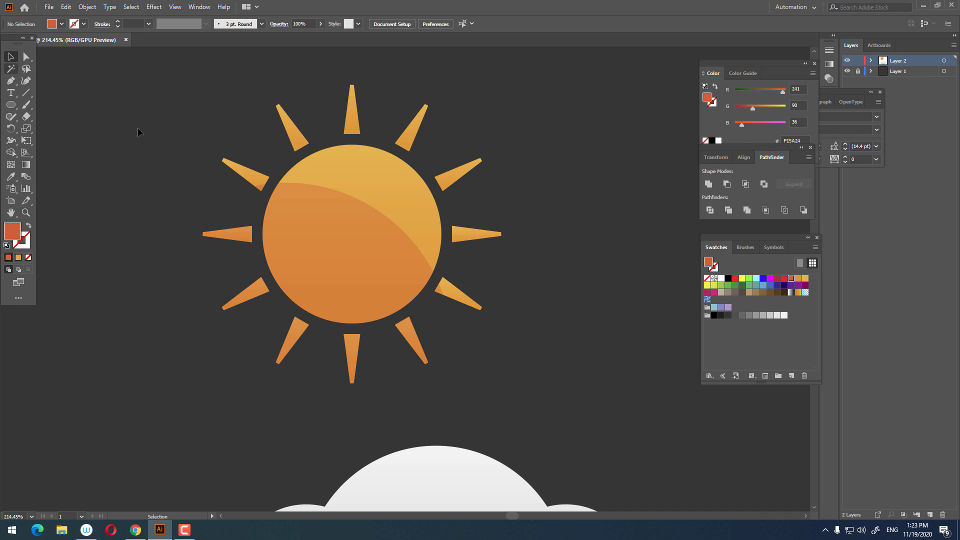
Paste a copy of the cloud in front, shifted down-right and slightly enlarged.
{"action": "key", "text": "z"}
{"action": "left_click_drag", "start_coordinate": [345, 197], "coordinate": [317, 240]}
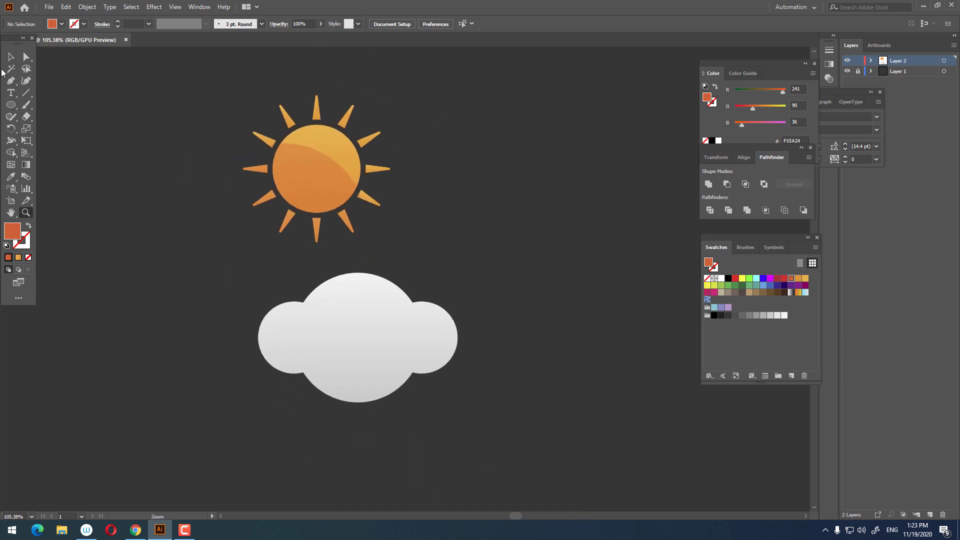
{"action": "left_click", "coordinate": [388, 313]}
{"action": "left_click", "coordinate": [66, 7]}
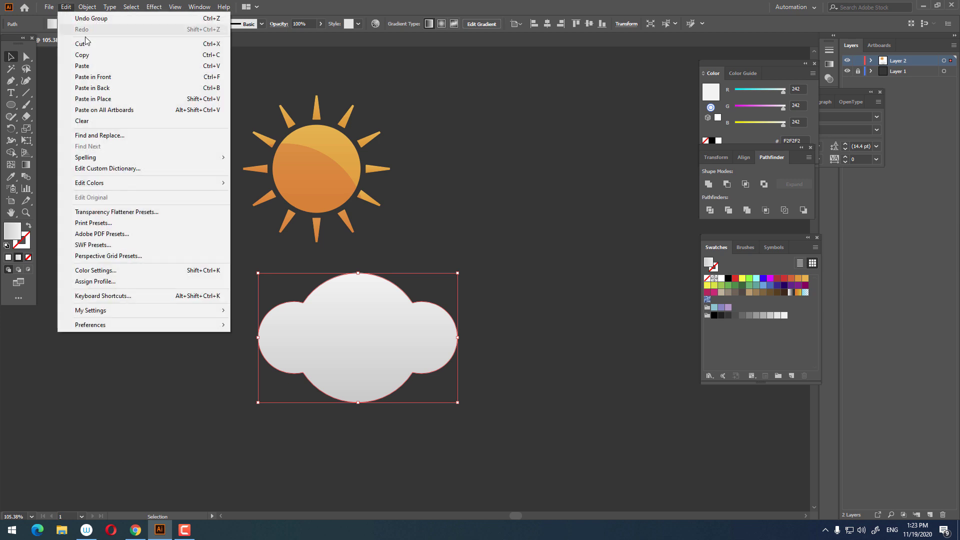
{"action": "left_click", "coordinate": [93, 59]}
{"action": "left_click", "coordinate": [66, 7]}
{"action": "left_click", "coordinate": [133, 76]}
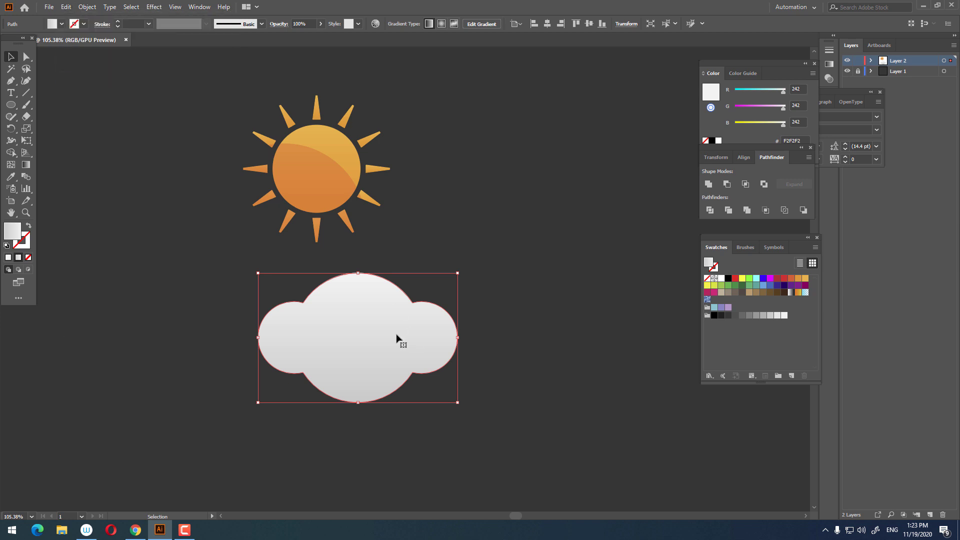
{"action": "left_click_drag", "start_coordinate": [396, 338], "coordinate": [426, 373]}
{"action": "left_click_drag", "start_coordinate": [494, 432], "coordinate": [509, 447]}
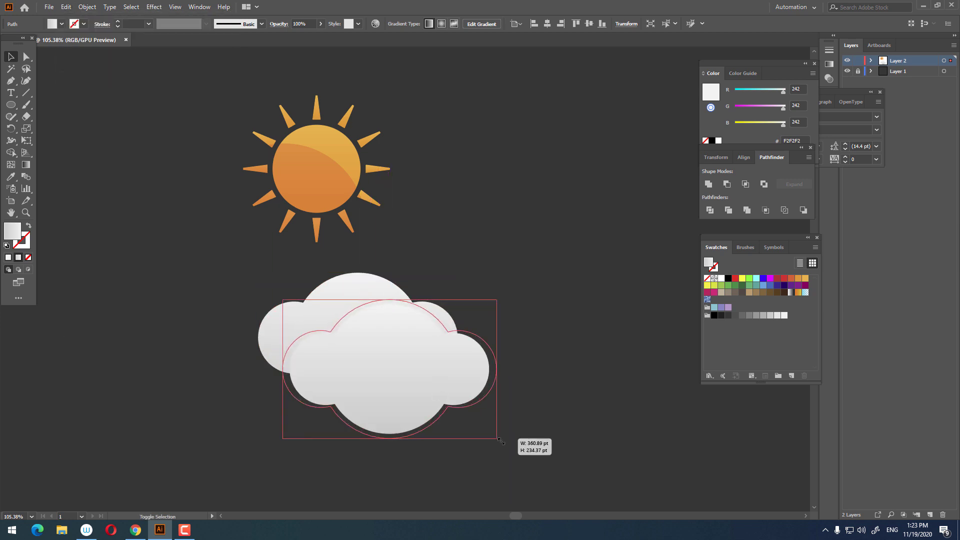
{"action": "left_click_drag", "start_coordinate": [435, 353], "coordinate": [427, 369]}
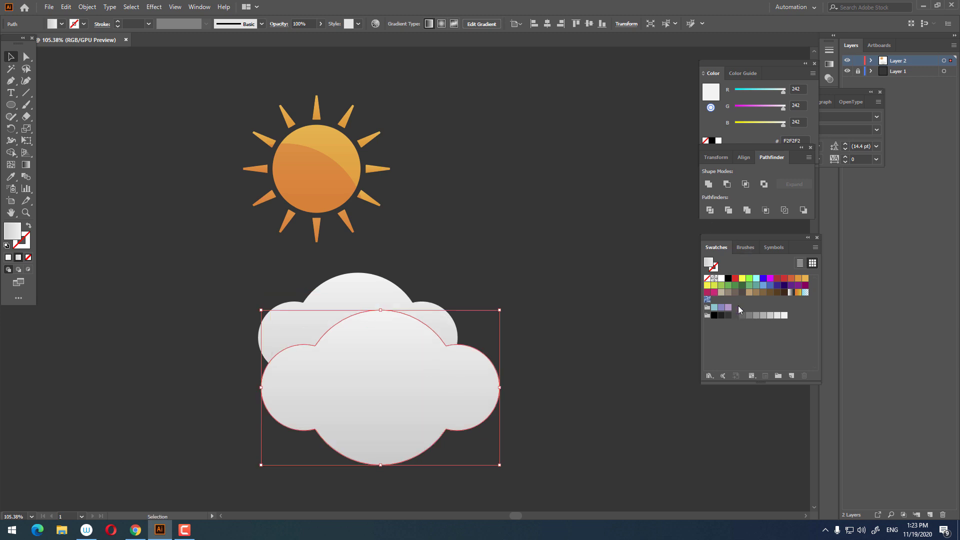
Fill the front cloud copy with grey at 49% opacity.
{"action": "left_click", "coordinate": [763, 316]}
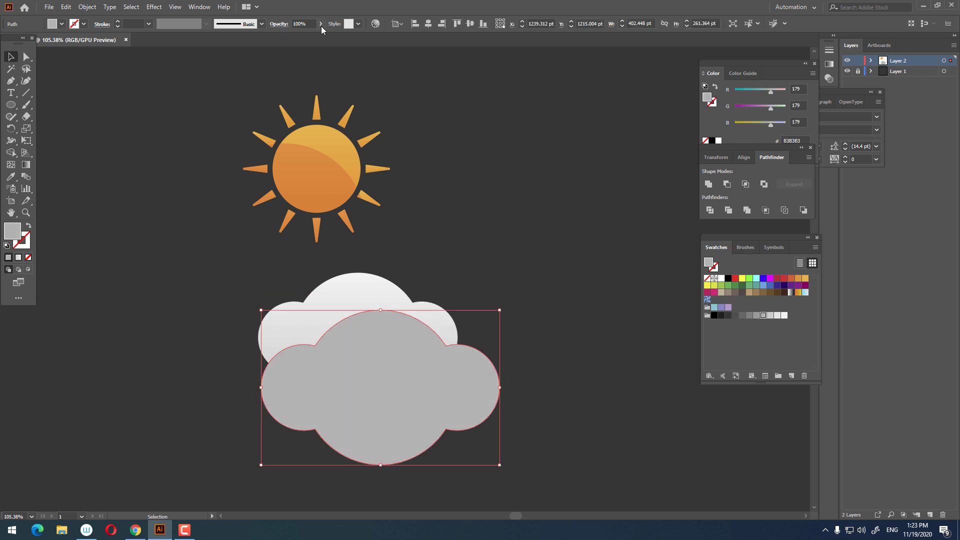
{"action": "left_click_drag", "start_coordinate": [321, 24], "coordinate": [299, 43]}
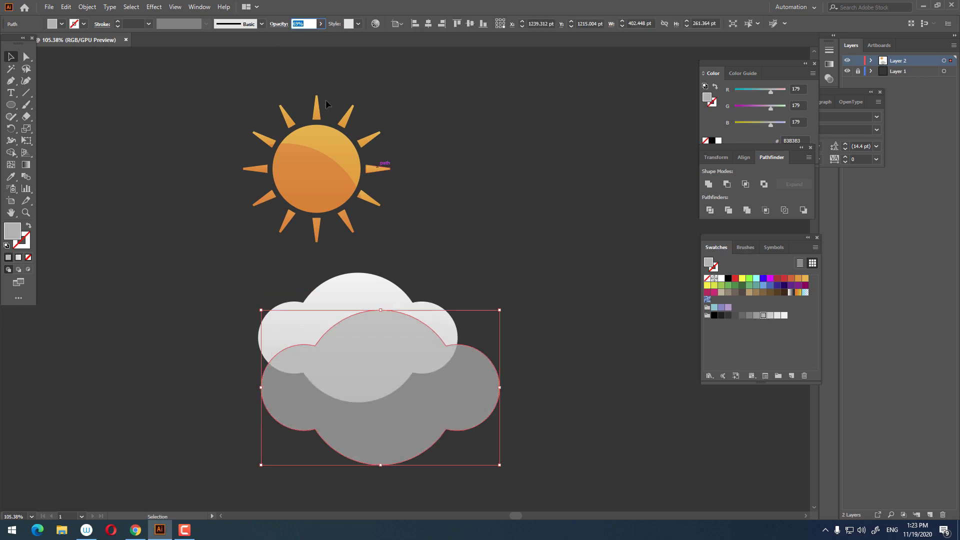
{"action": "type", "text": "49"}
{"action": "key", "text": "Return"}
Divide both clouds with Pathfinder, ungroup, and delete the grey piece outside the cloud.
{"action": "left_click", "coordinate": [532, 362]}
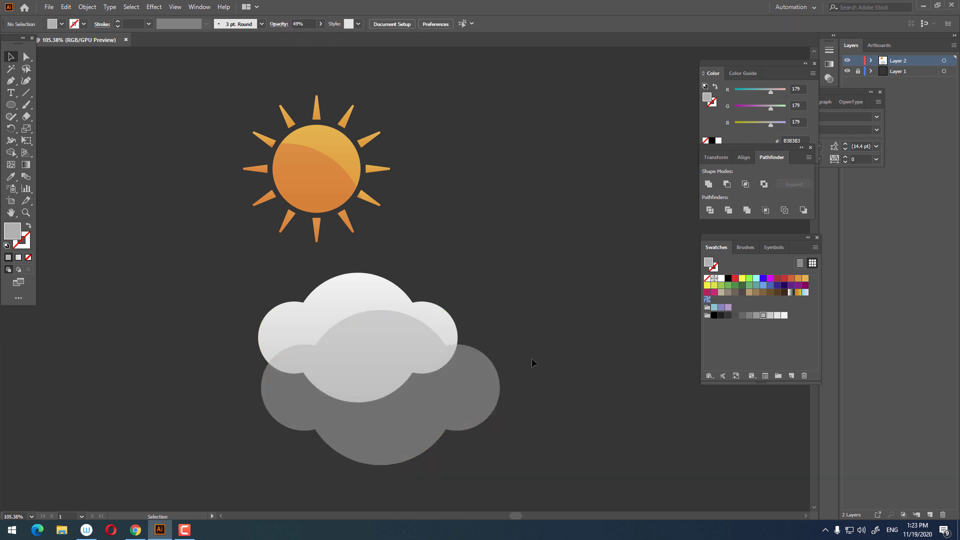
{"action": "left_click_drag", "start_coordinate": [532, 359], "coordinate": [317, 317]}
{"action": "left_click", "coordinate": [713, 214]}
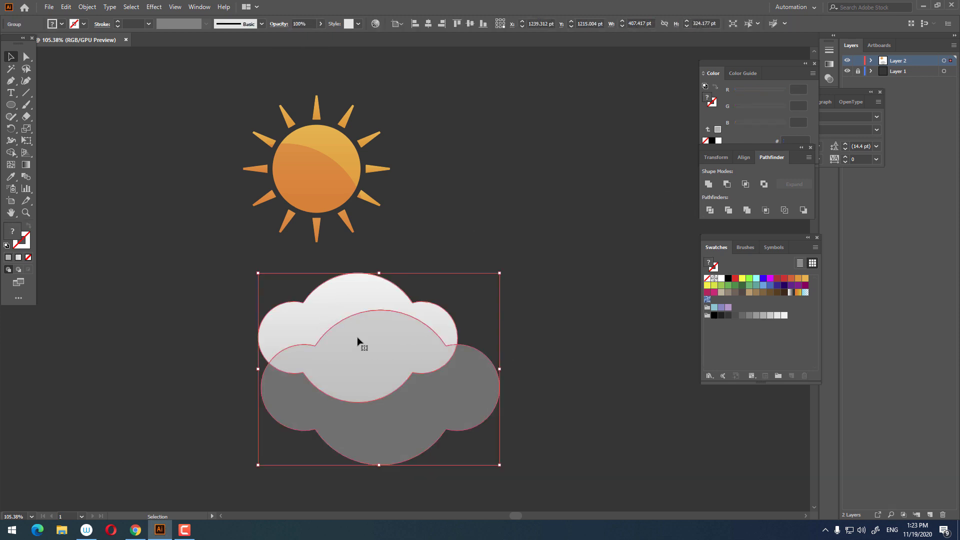
{"action": "right_click", "coordinate": [360, 343]}
{"action": "left_click", "coordinate": [408, 419]}
{"action": "left_click", "coordinate": [457, 412]}
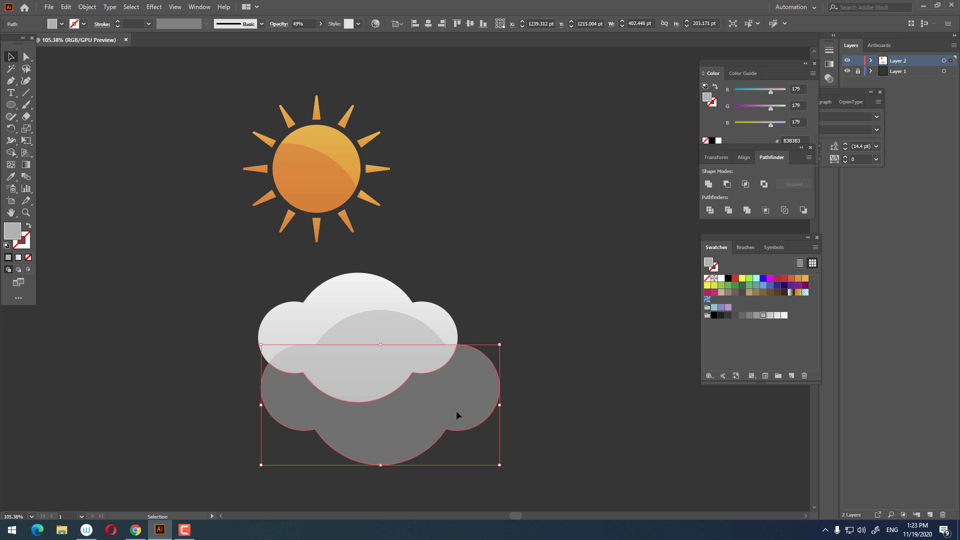
{"action": "key", "text": "Delete"}
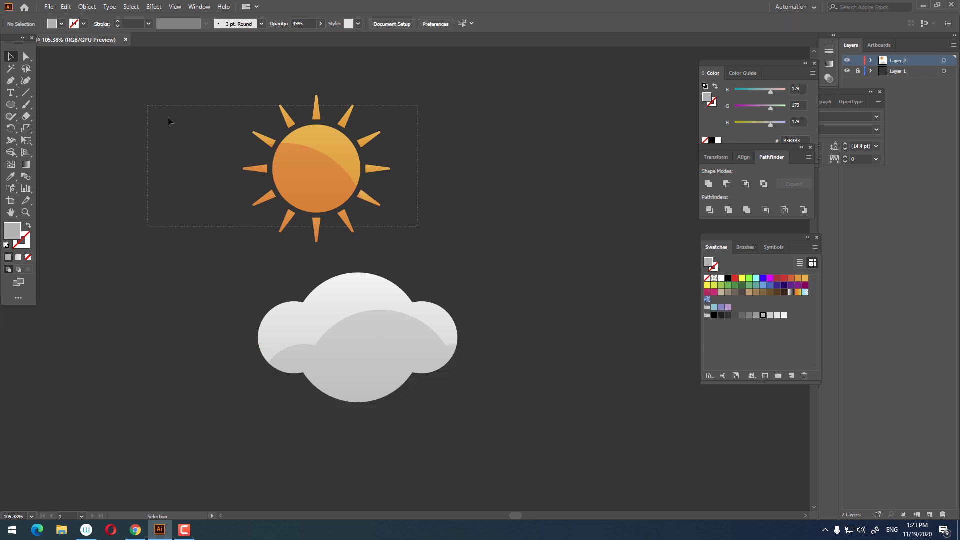
Move the sun onto the cloud's upper left and group the cloud pieces.
{"action": "left_click_drag", "start_coordinate": [168, 121], "coordinate": [149, 106]}
{"action": "left_click_drag", "start_coordinate": [350, 190], "coordinate": [337, 320]}
{"action": "left_click", "coordinate": [414, 292]}
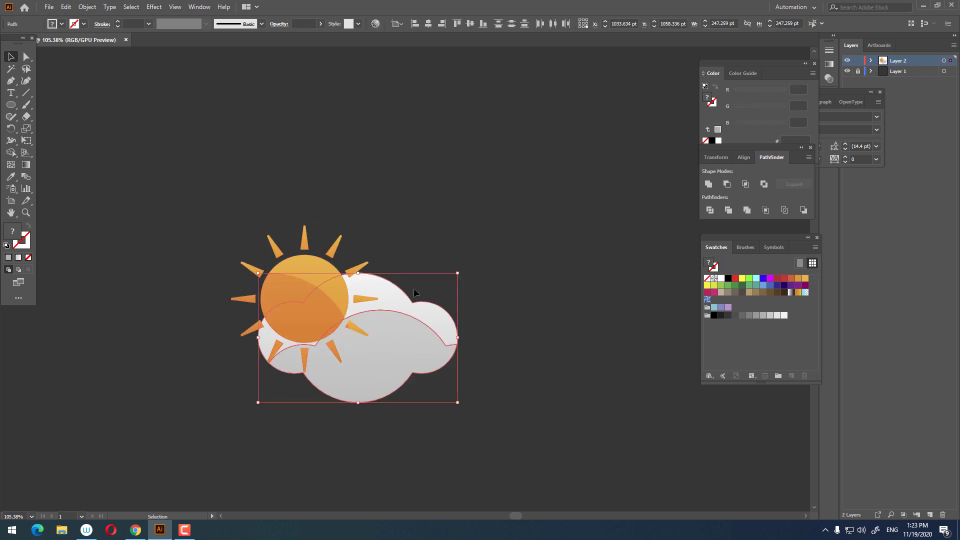
{"action": "right_click", "coordinate": [451, 356]}
{"action": "left_click", "coordinate": [480, 194]}
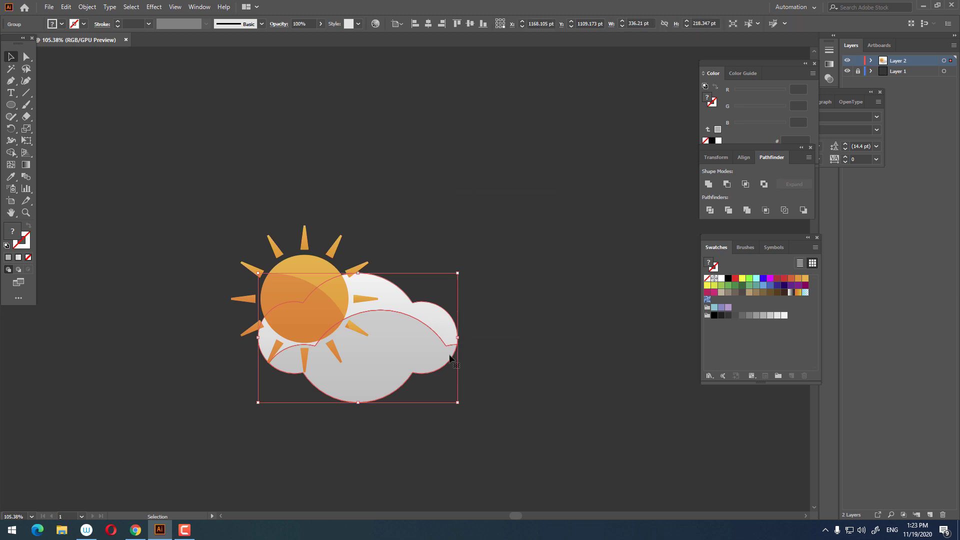
Send the sun to the back behind the cloud, then nudge the cloud slightly left and down.
{"action": "right_click", "coordinate": [425, 353]}
{"action": "mouse_move", "coordinate": [453, 298]}
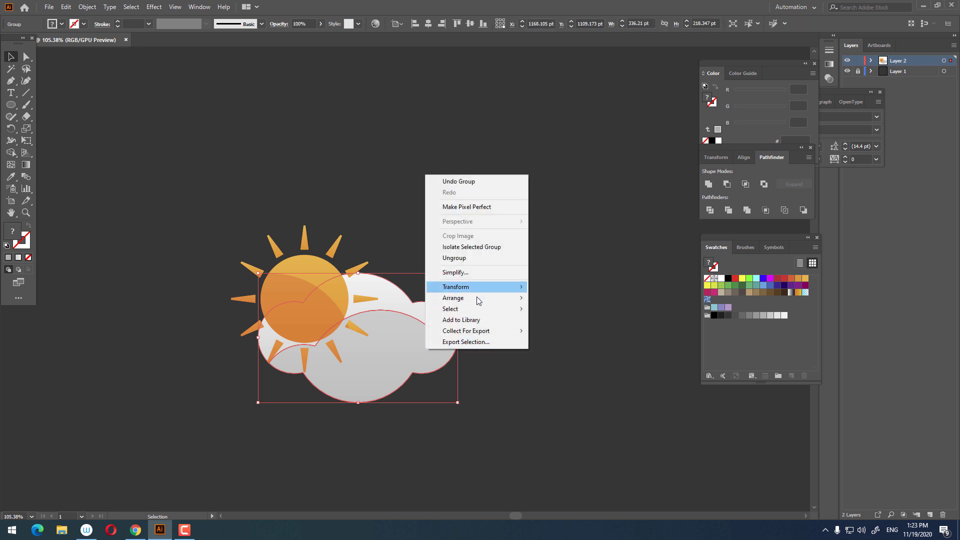
{"action": "left_click", "coordinate": [620, 321]}
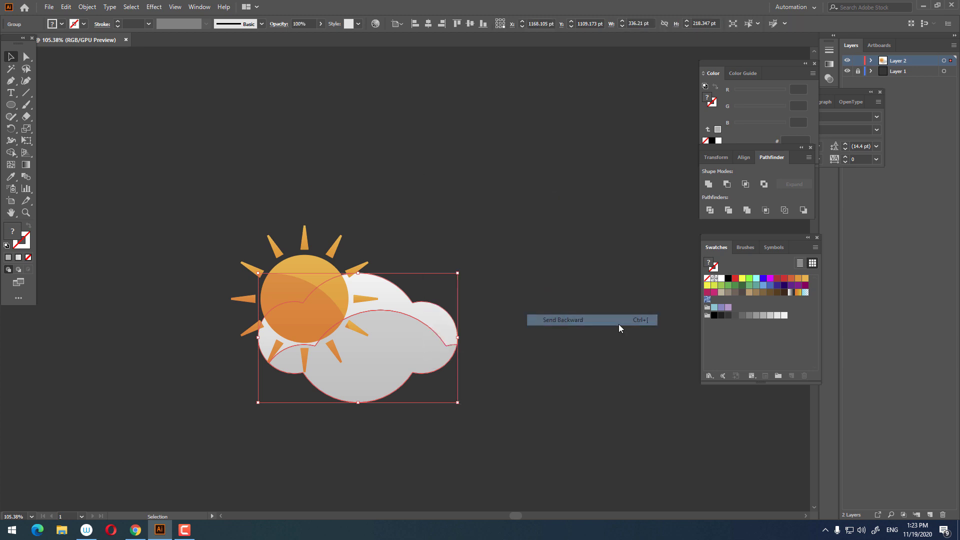
{"action": "left_click", "coordinate": [225, 285]}
{"action": "right_click", "coordinate": [311, 294]}
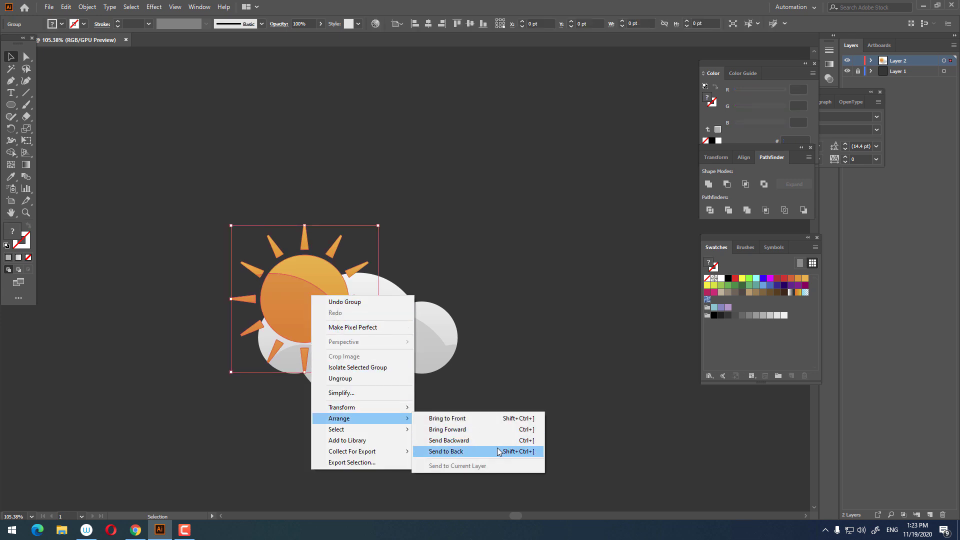
{"action": "left_click", "coordinate": [500, 440]}
{"action": "left_click", "coordinate": [527, 326]}
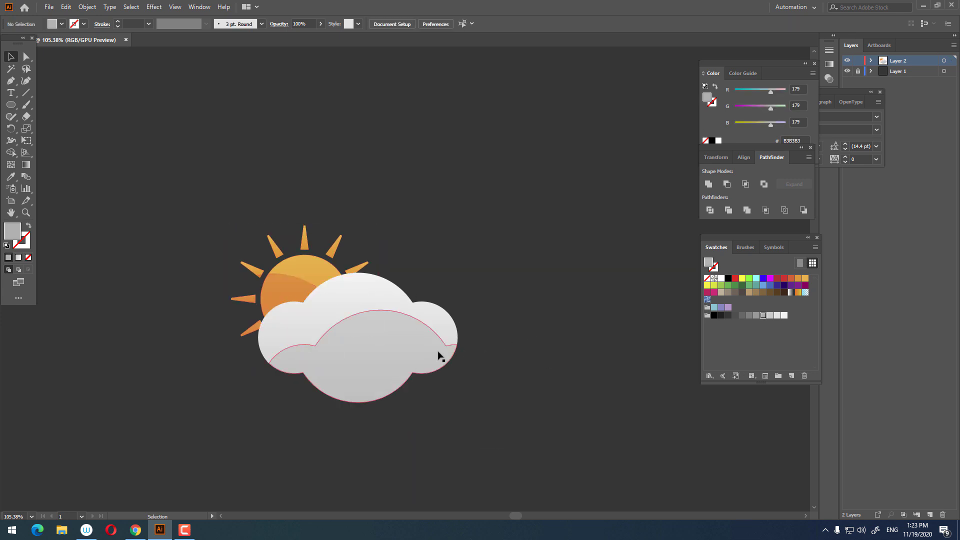
{"action": "left_click_drag", "start_coordinate": [439, 356], "coordinate": [415, 361]}
Enlarge the cloud group from its bounding box and nudge it into position.
{"action": "left_click", "coordinate": [602, 380]}
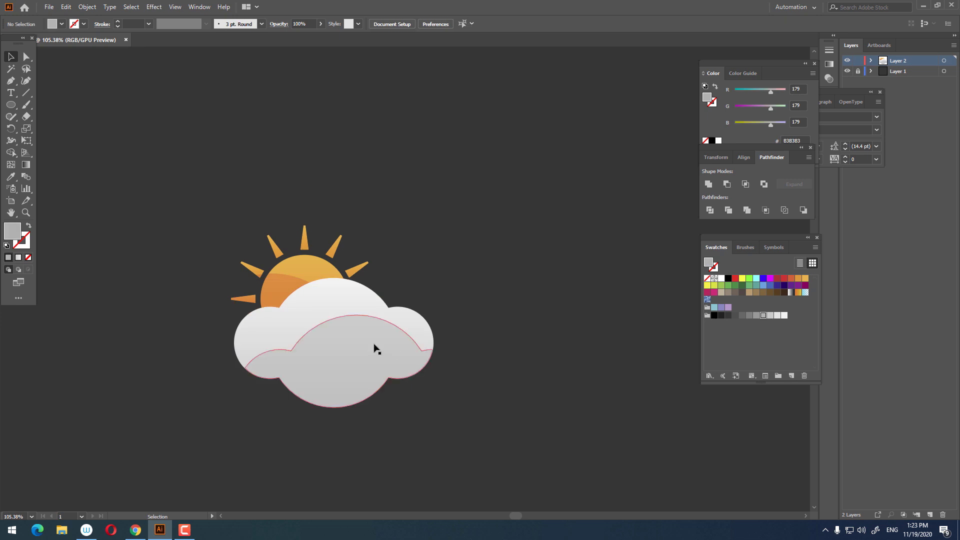
{"action": "left_click", "coordinate": [379, 337]}
{"action": "key", "text": "z"}
{"action": "mouse_move", "coordinate": [343, 306]}
{"action": "left_mouse_down"}
{"action": "mouse_move", "coordinate": [388, 292]}
{"action": "mouse_move", "coordinate": [359, 315]}
{"action": "left_mouse_up"}
{"action": "left_click", "coordinate": [11, 57]}
{"action": "left_click", "coordinate": [548, 352]}
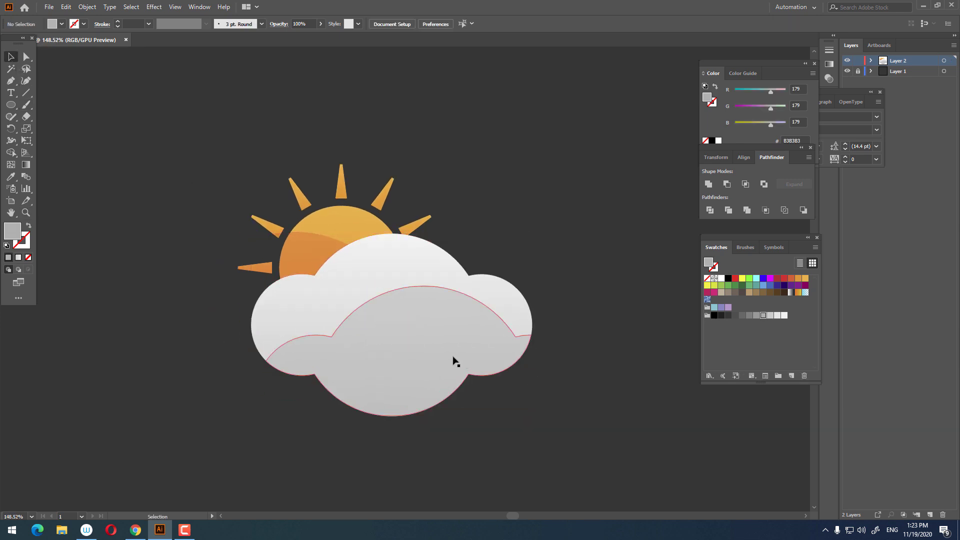
{"action": "left_click_drag", "start_coordinate": [453, 359], "coordinate": [452, 352]}
{"action": "left_click_drag", "start_coordinate": [535, 414], "coordinate": [544, 419]}
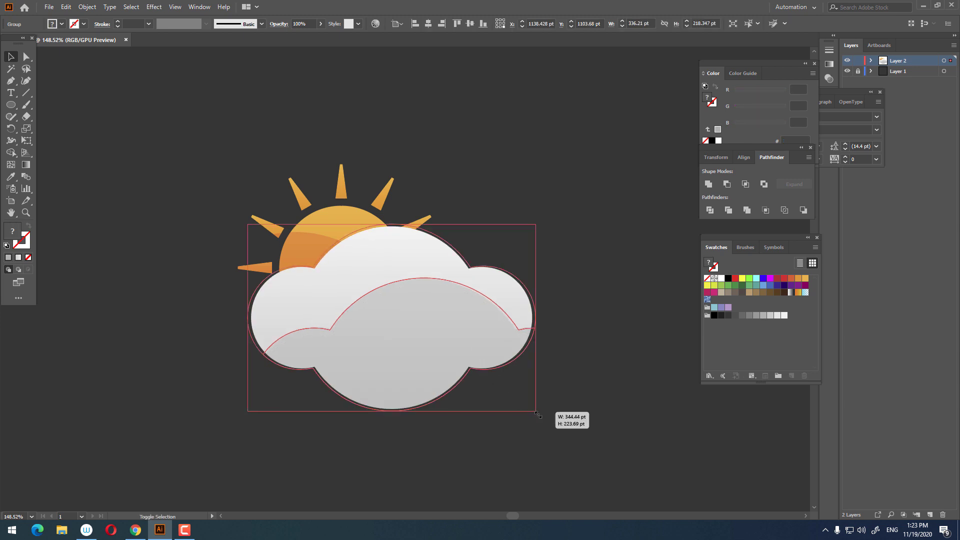
{"action": "left_click_drag", "start_coordinate": [484, 346], "coordinate": [490, 357]}
{"action": "left_click", "coordinate": [459, 313]}
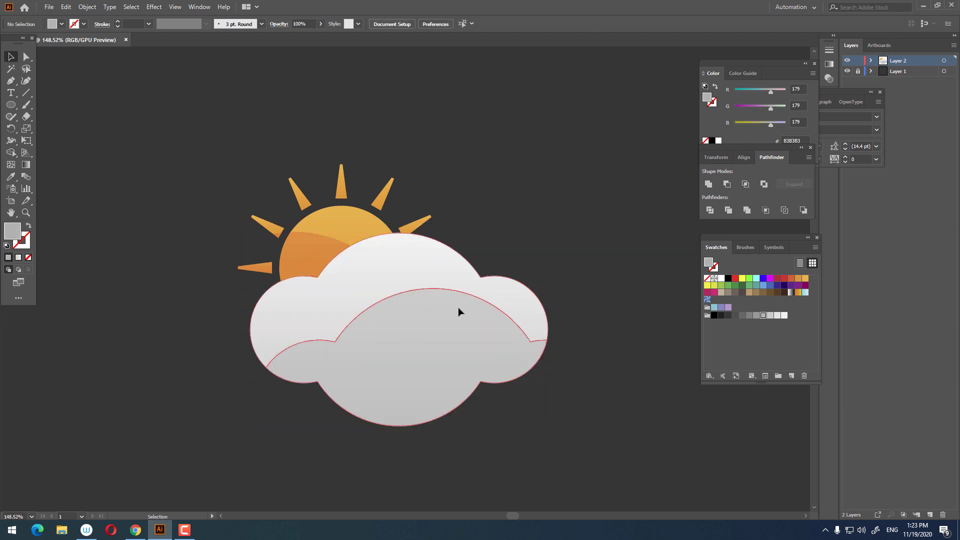
Shrink the sun around its centre and move it further left behind the cloud.
{"action": "left_click", "coordinate": [471, 217]}
{"action": "key", "text": "z"}
{"action": "left_click_drag", "start_coordinate": [489, 241], "coordinate": [464, 273]}
{"action": "left_click", "coordinate": [465, 272]}
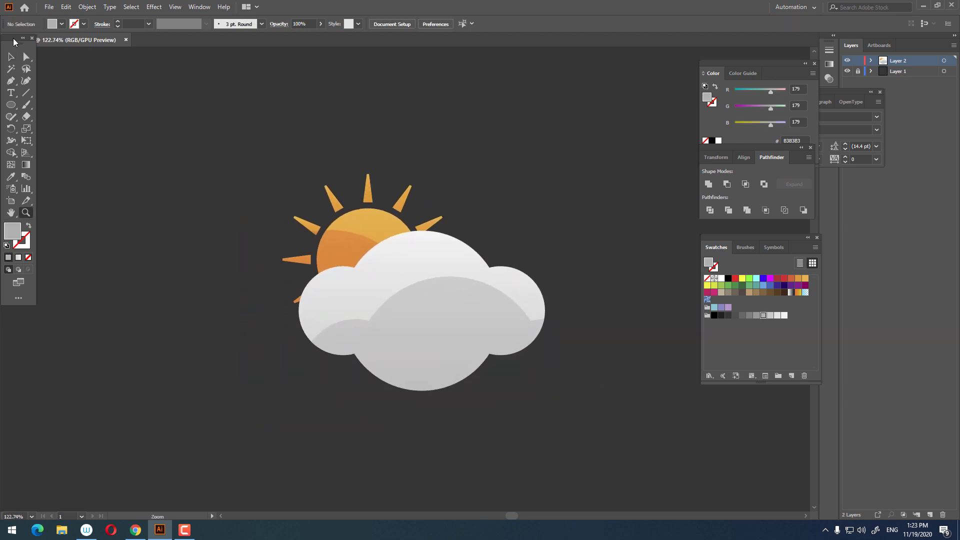
{"action": "key", "text": "v"}
{"action": "left_click", "coordinate": [385, 220]}
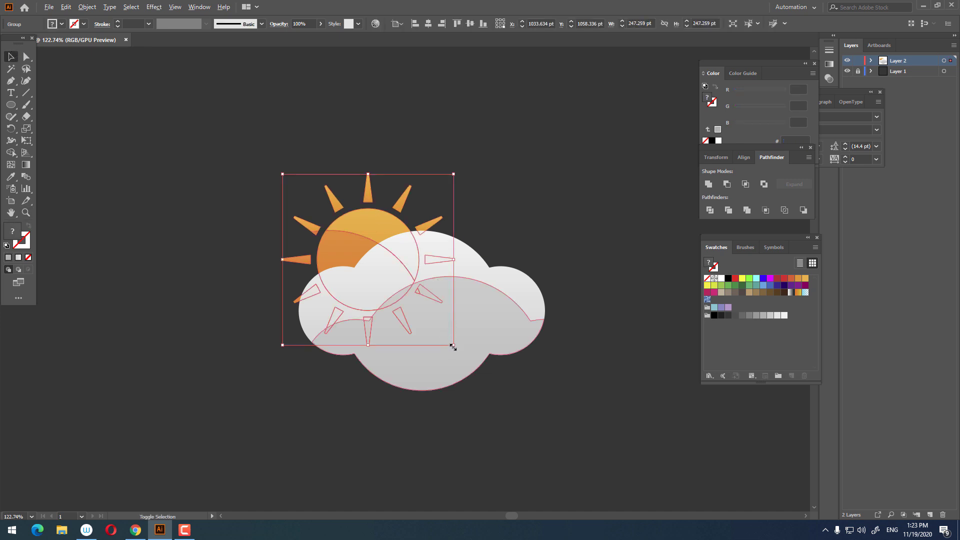
{"action": "left_click_drag", "start_coordinate": [451, 351], "coordinate": [441, 331]}
{"action": "left_click_drag", "start_coordinate": [351, 241], "coordinate": [333, 242]}
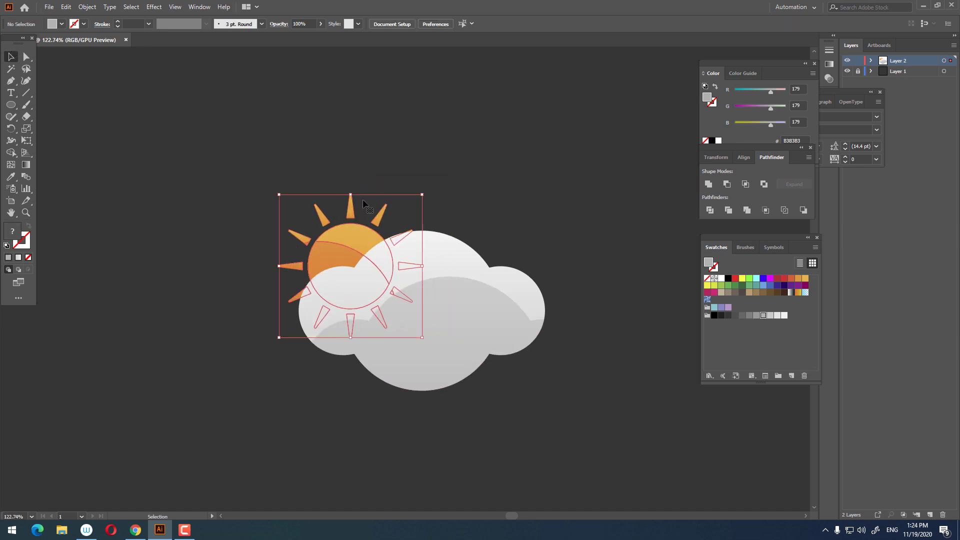
{"action": "left_click", "coordinate": [457, 207]}
Try tilting the sun slightly, then undo the rotation.
{"action": "key", "text": "z"}
{"action": "mouse_move", "coordinate": [456, 208]}
{"action": "left_mouse_down"}
{"action": "mouse_move", "coordinate": [359, 174]}
{"action": "mouse_move", "coordinate": [445, 170]}
{"action": "left_mouse_up"}
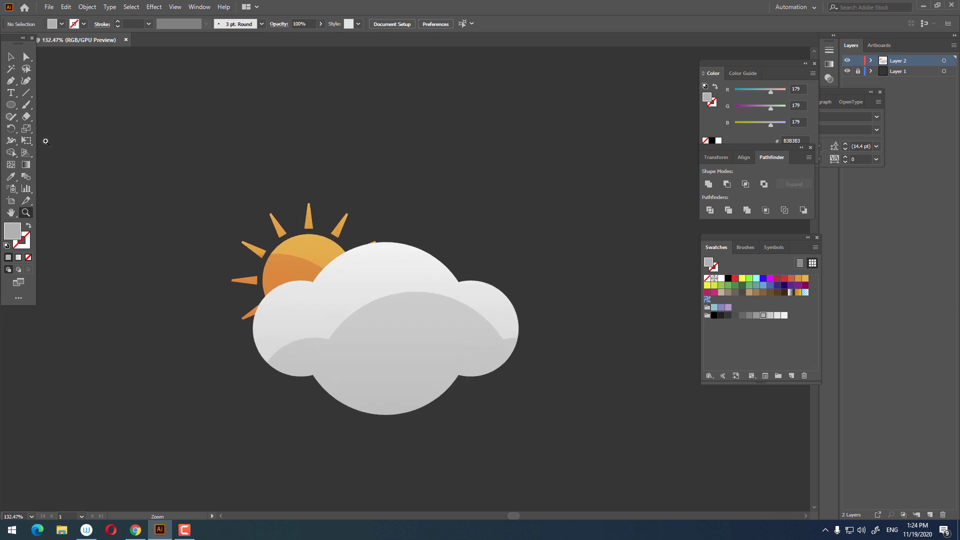
{"action": "left_click", "coordinate": [11, 56]}
{"action": "left_click", "coordinate": [345, 225]}
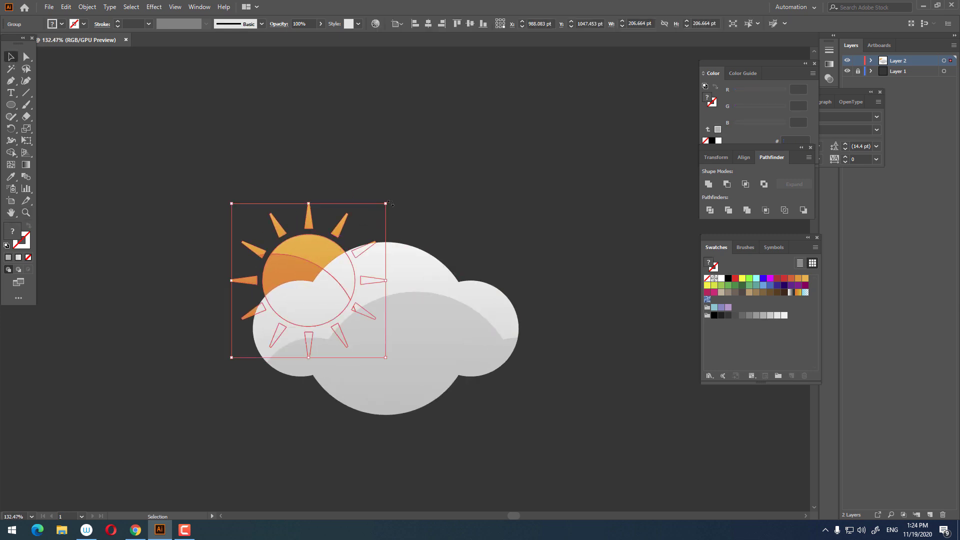
{"action": "mouse_move", "coordinate": [391, 204]}
{"action": "left_mouse_down"}
{"action": "mouse_move", "coordinate": [423, 210]}
{"action": "mouse_move", "coordinate": [456, 199]}
{"action": "mouse_move", "coordinate": [416, 205]}
{"action": "left_mouse_up"}
{"action": "key", "text": "ctrl+z"}
Try a larger clockwise rotation of the sun and undo it again.
{"action": "left_click", "coordinate": [456, 200]}
{"action": "key", "text": "z"}
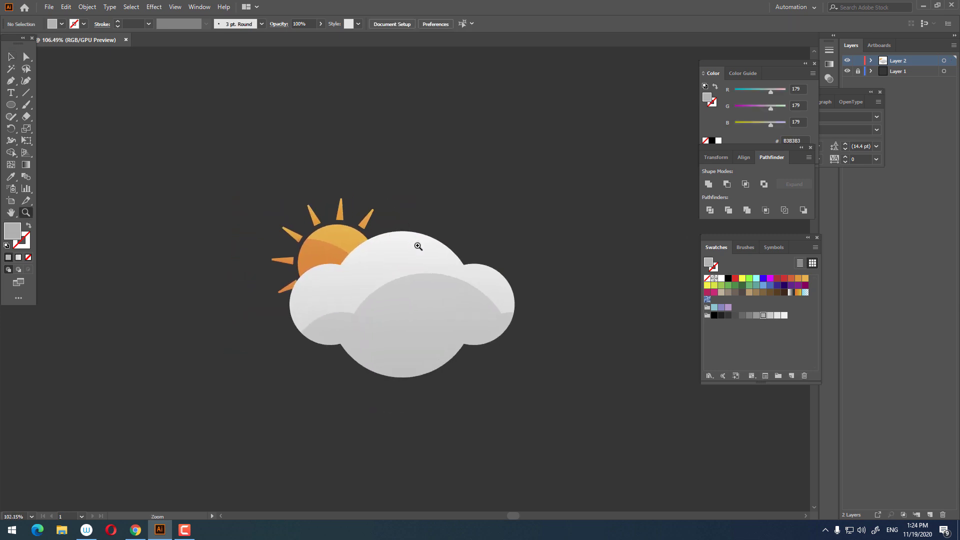
{"action": "left_click_drag", "start_coordinate": [418, 246], "coordinate": [450, 248]}
{"action": "key", "text": "v"}
{"action": "left_click", "coordinate": [350, 226]}
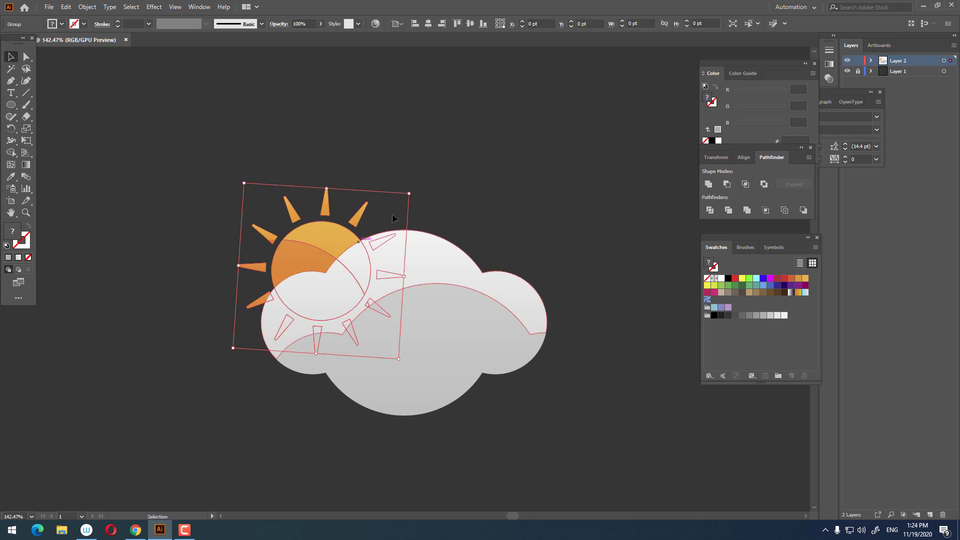
{"action": "left_click_drag", "start_coordinate": [414, 190], "coordinate": [509, 193]}
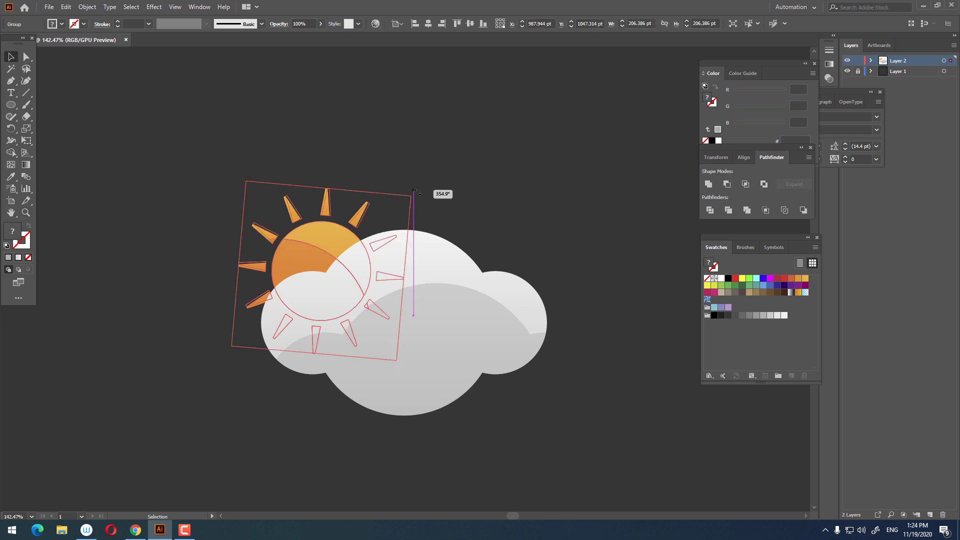
{"action": "key", "text": "ctrl+z"}
Test one more small sun rotation and undo it, keeping the original angle.
{"action": "left_click", "coordinate": [509, 193]}
{"action": "scroll", "coordinate": [509, 193], "scroll_direction": "down", "scroll_amount": 3}
{"action": "scroll", "coordinate": [508, 200], "scroll_direction": "up", "scroll_amount": 2}
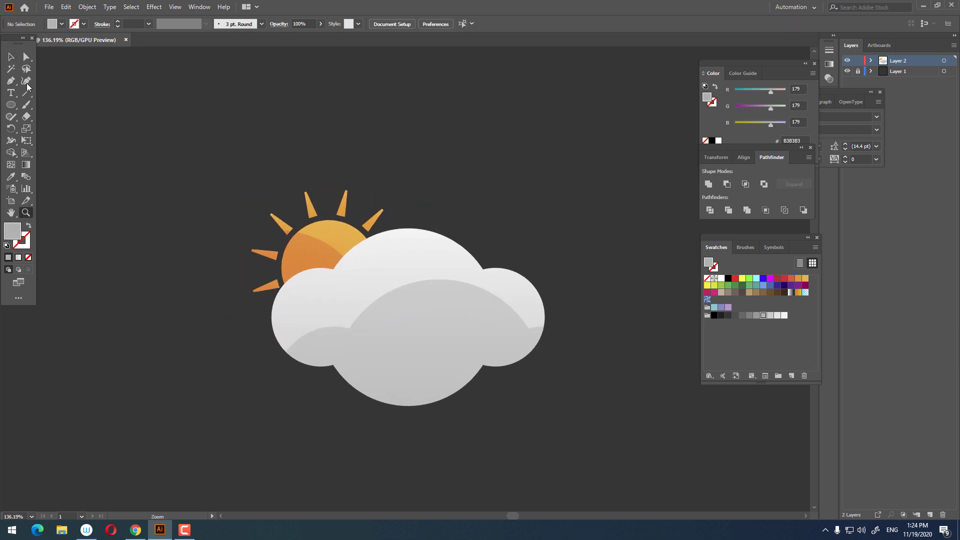
{"action": "left_click", "coordinate": [316, 237]}
{"action": "left_click_drag", "start_coordinate": [434, 207], "coordinate": [431, 209]}
{"action": "key", "text": "ctrl+z"}
{"action": "left_click", "coordinate": [444, 167]}
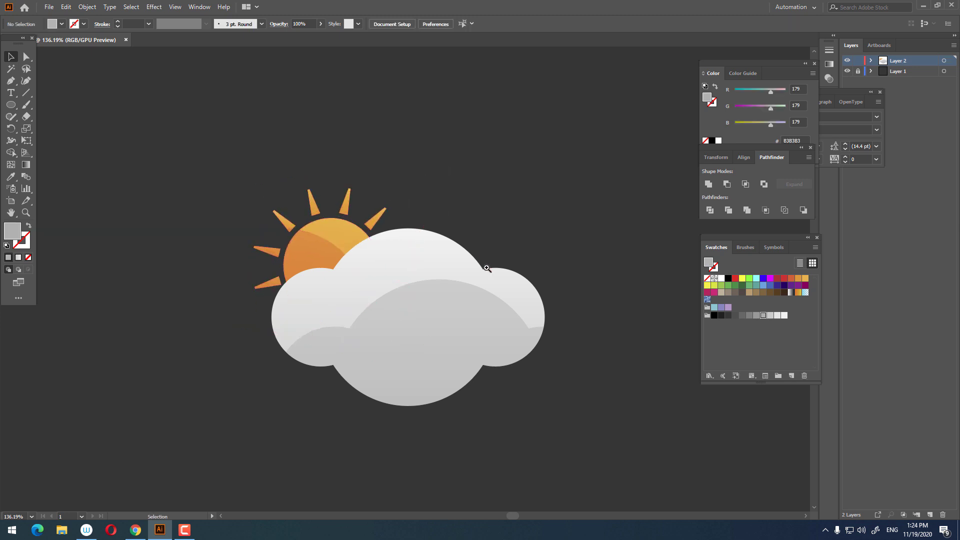
{"action": "left_click_drag", "start_coordinate": [486, 269], "coordinate": [519, 261]}
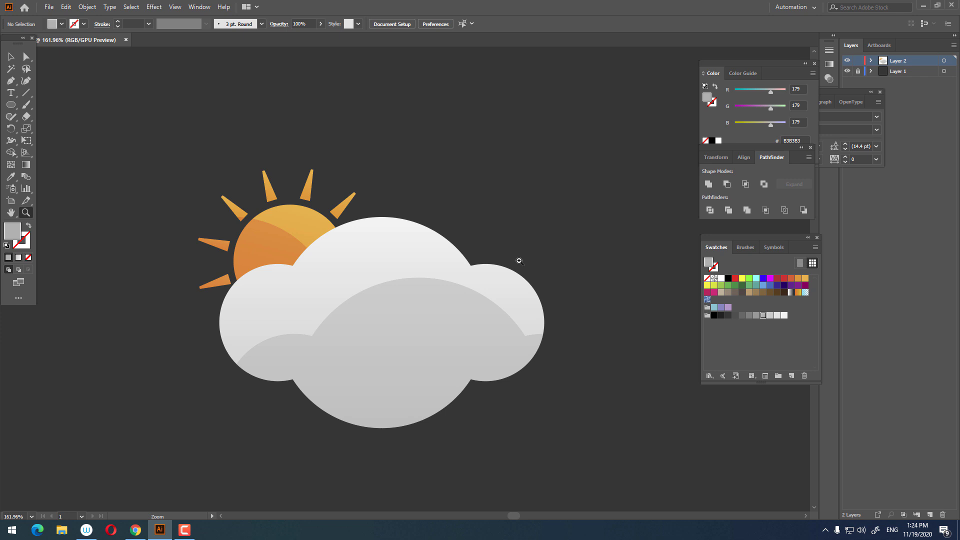